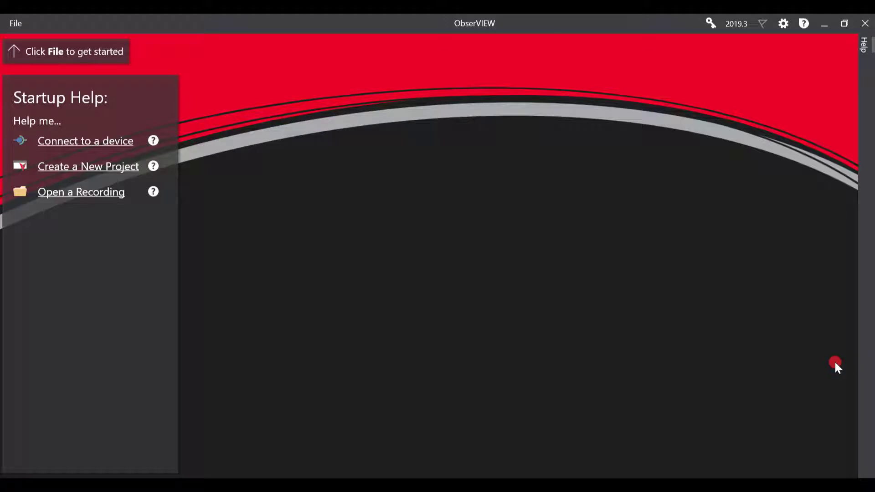
Open the recent recording 2020-03-21_170111-Transient Recordings and close its FFT graph
{"action": "left_click", "coordinate": [20, 27]}
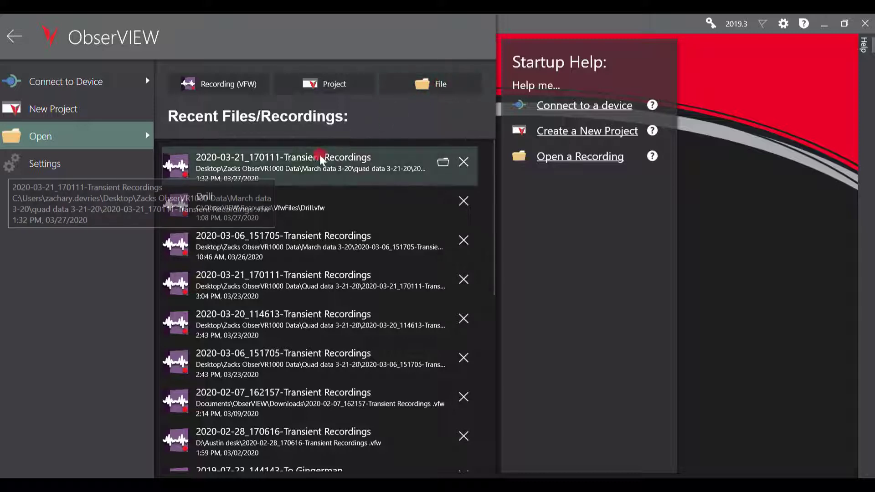
{"action": "left_click", "coordinate": [298, 173]}
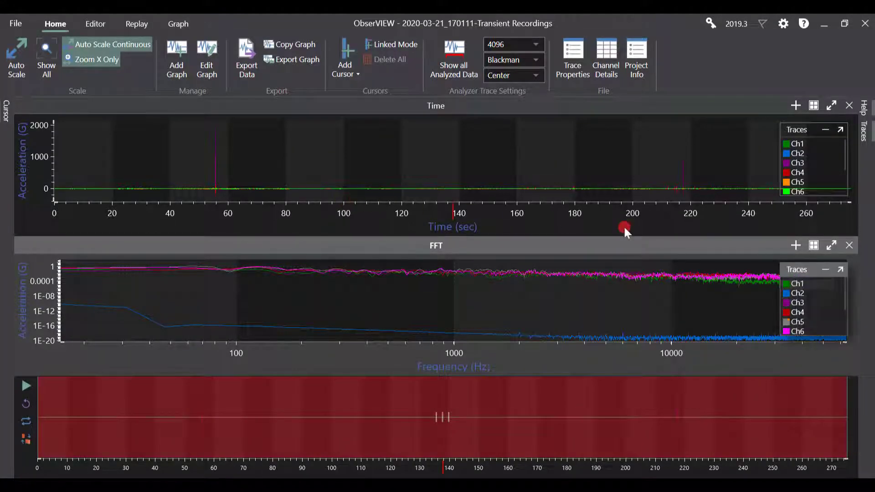
{"action": "left_click", "coordinate": [849, 247]}
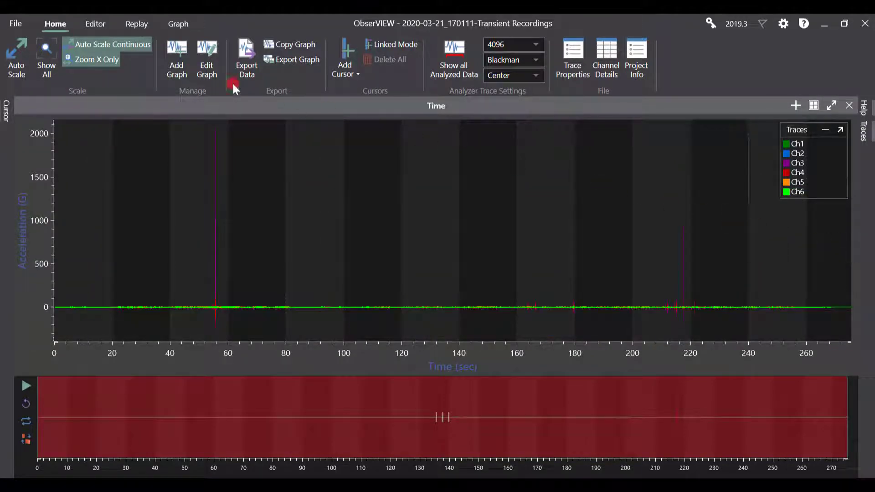
Examine the graph templates, including FFT, Transmissibility, Cross Spectral Density, Coherence, Transfer Function and PSD, without adding a graph
{"action": "left_click", "coordinate": [178, 67]}
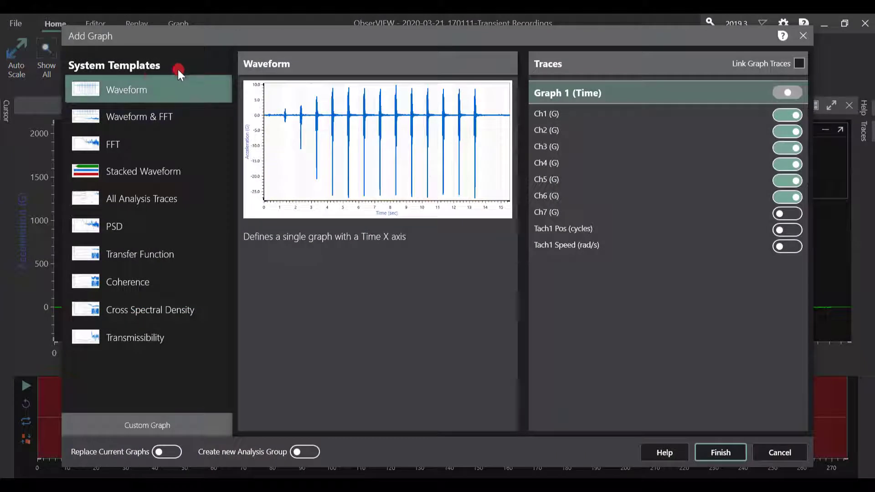
{"action": "left_click", "coordinate": [141, 77]}
{"action": "left_click", "coordinate": [163, 152]}
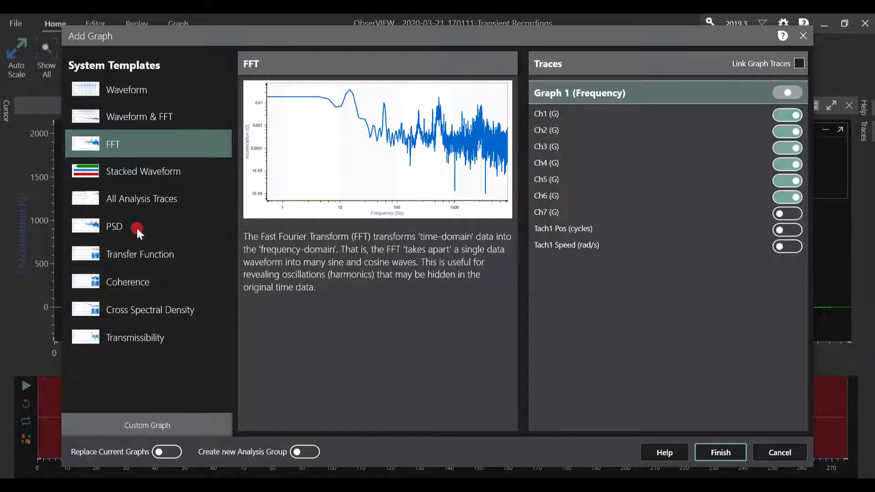
{"action": "left_click", "coordinate": [124, 335]}
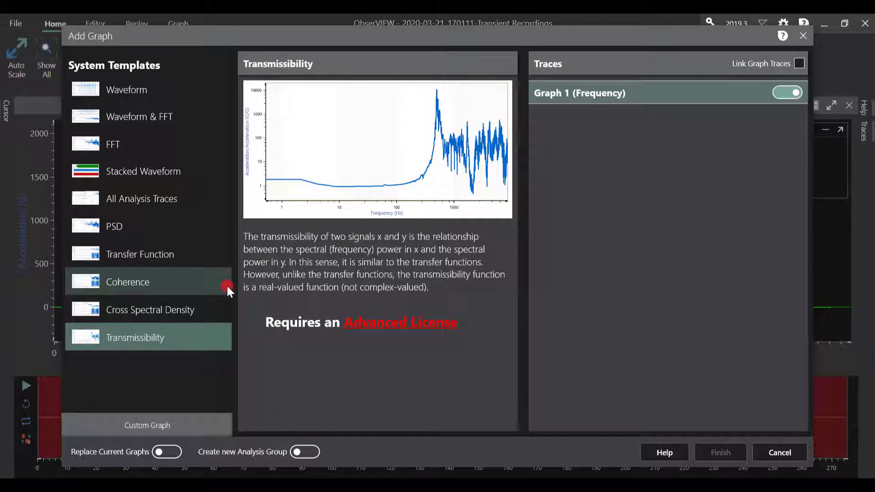
{"action": "left_click", "coordinate": [180, 306]}
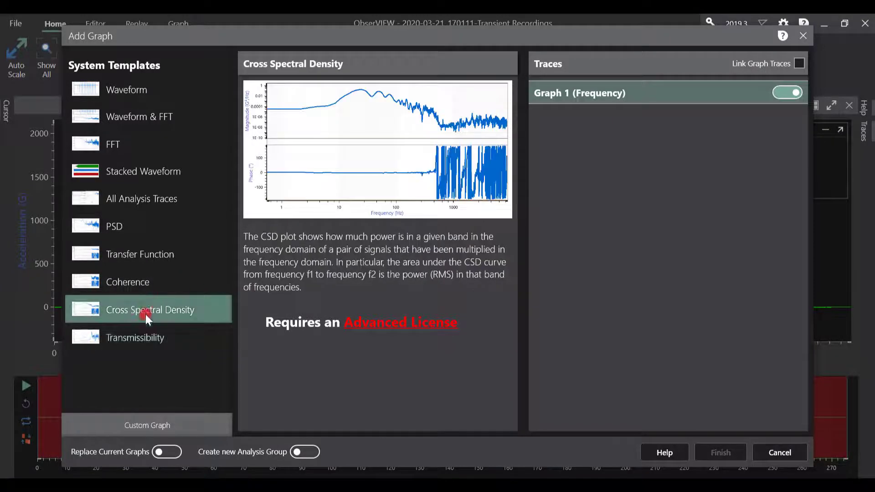
{"action": "left_click", "coordinate": [149, 285]}
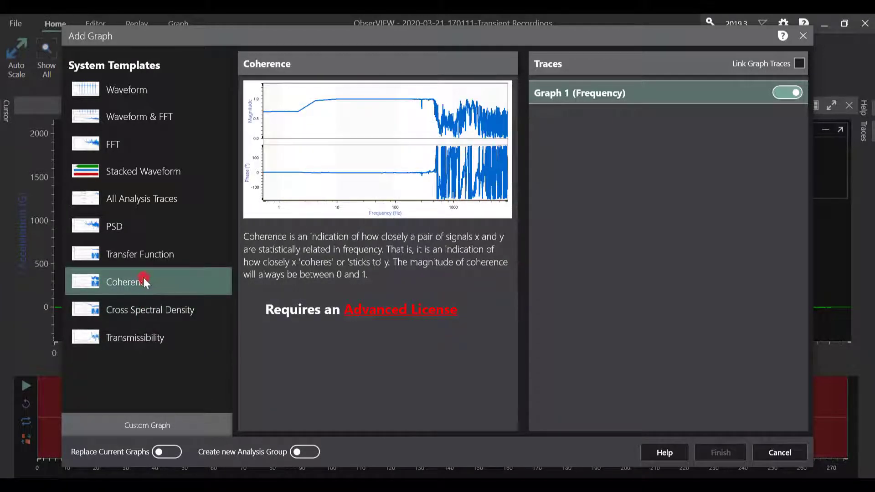
{"action": "left_click", "coordinate": [125, 251]}
{"action": "left_click", "coordinate": [129, 232]}
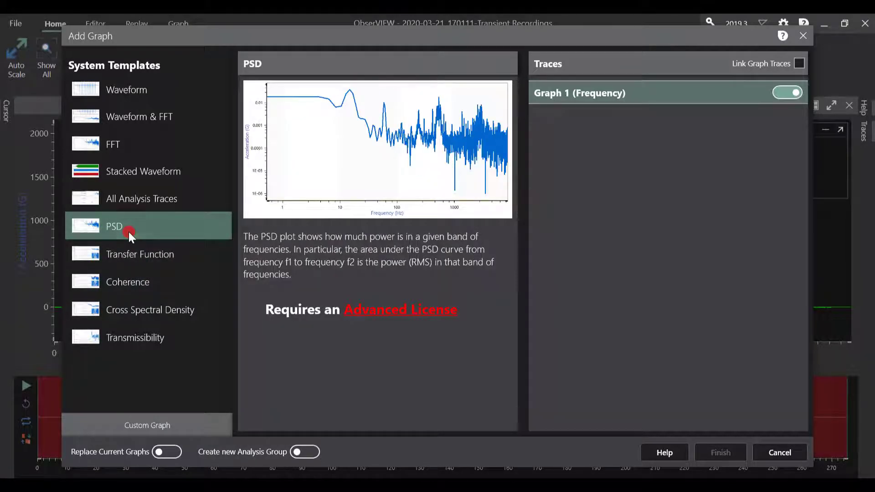
{"action": "left_click", "coordinate": [806, 37]}
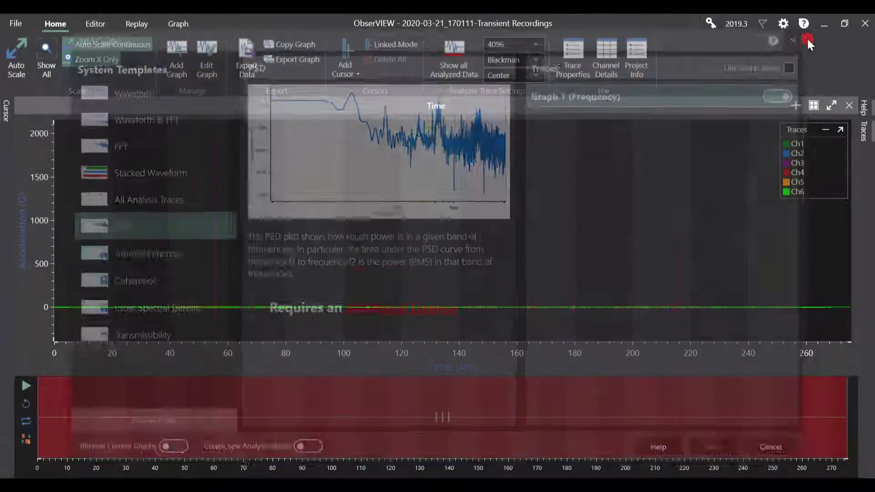
Check the software's licensed features and read the help page on the Advanced license and its free trial
{"action": "left_click", "coordinate": [784, 23]}
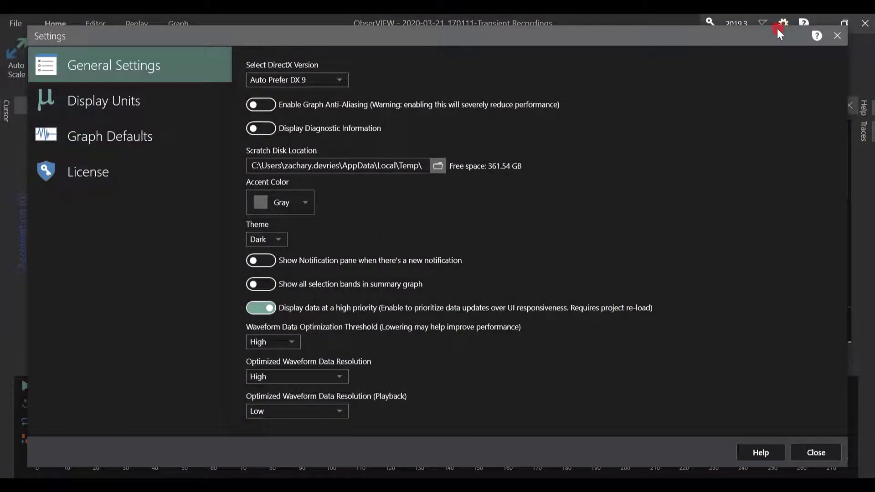
{"action": "left_click", "coordinate": [160, 172]}
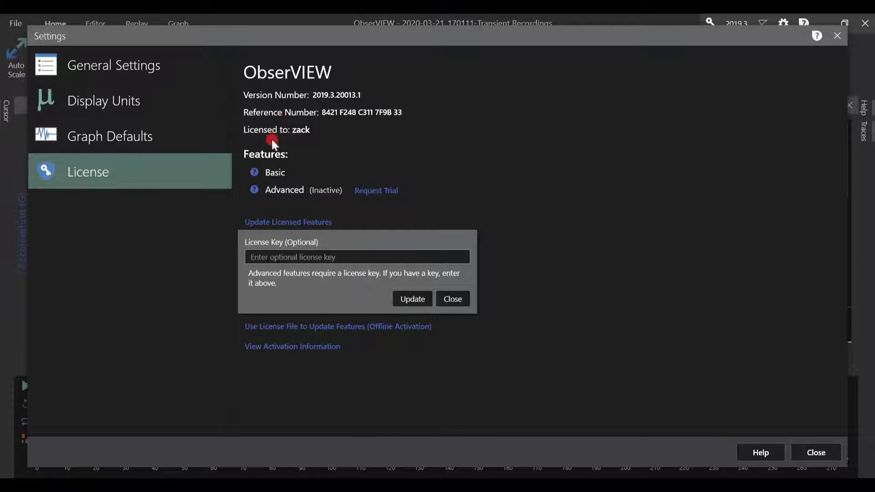
{"action": "left_click", "coordinate": [253, 189]}
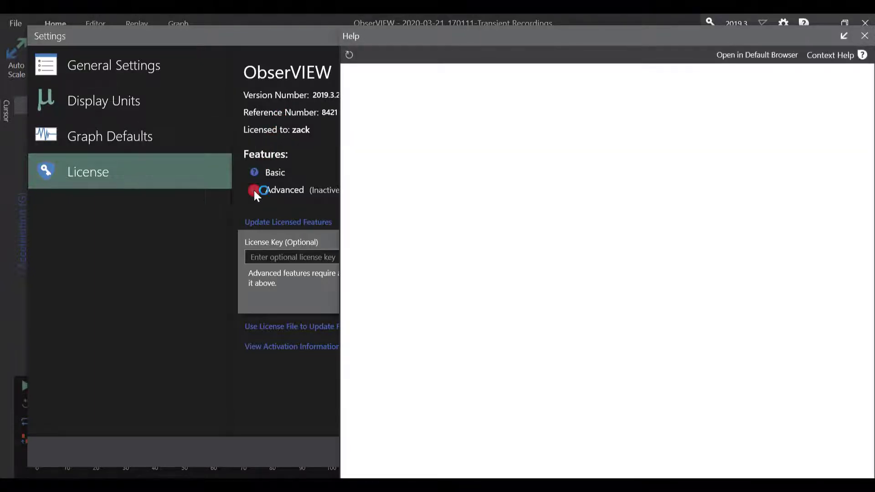
{"action": "left_click_drag", "start_coordinate": [555, 38], "coordinate": [425, 32]}
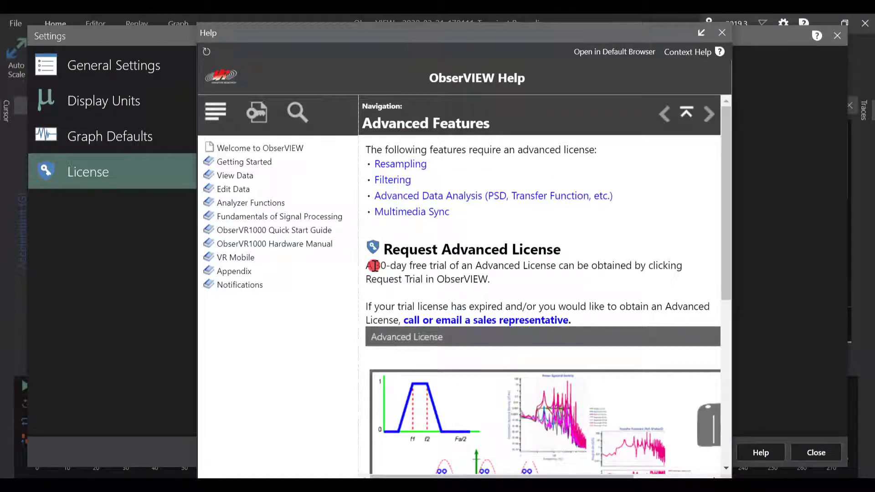
{"action": "left_click_drag", "start_coordinate": [374, 266], "coordinate": [558, 279]}
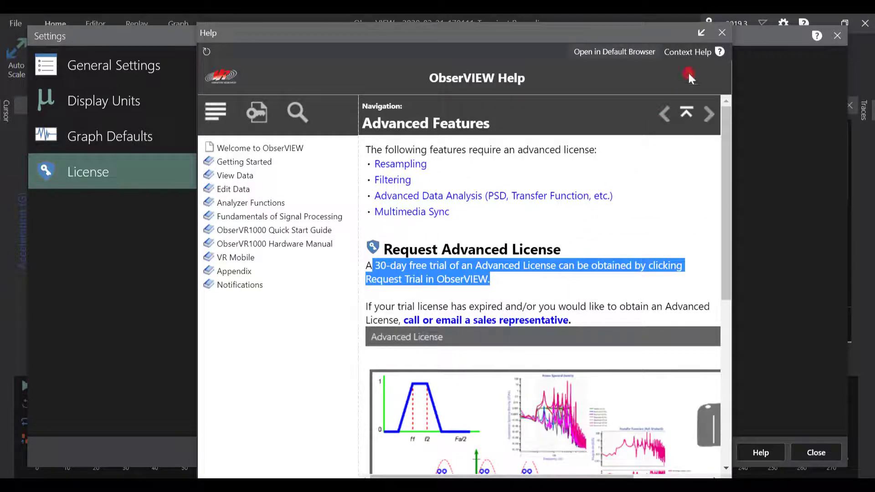
{"action": "left_click", "coordinate": [721, 33]}
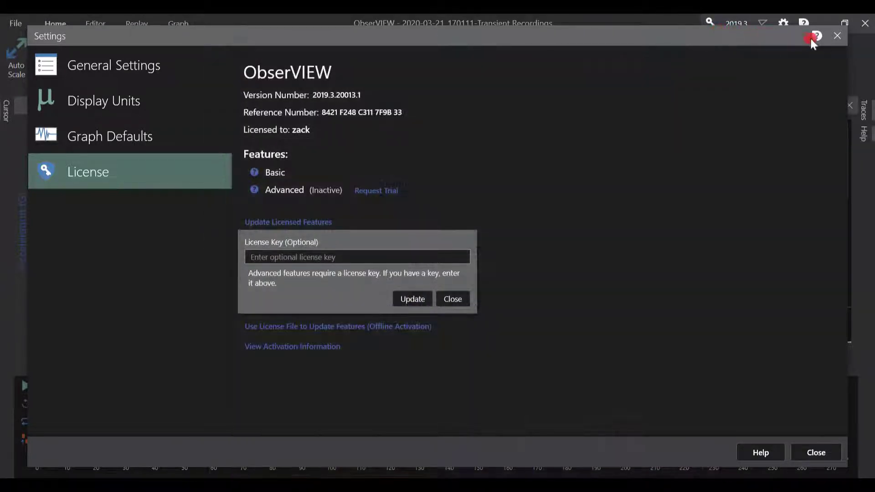
{"action": "left_click", "coordinate": [837, 37]}
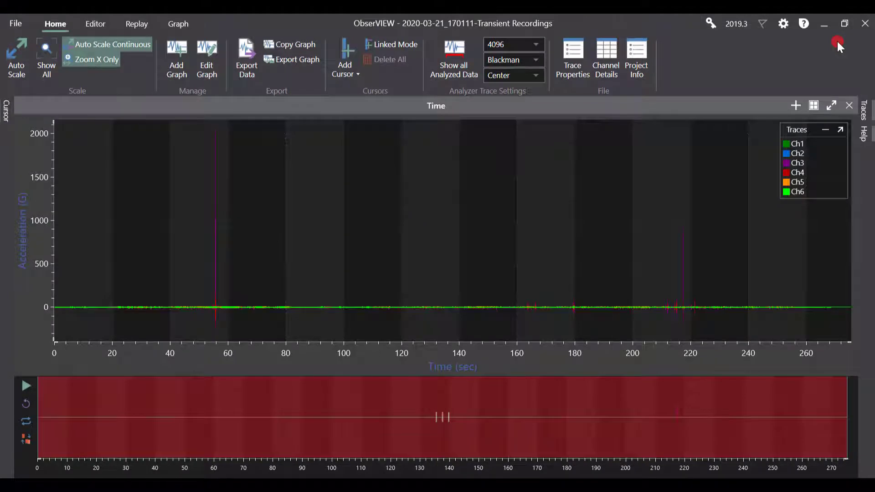
Add a graph to the recording from the FFT system template
{"action": "left_click", "coordinate": [190, 61]}
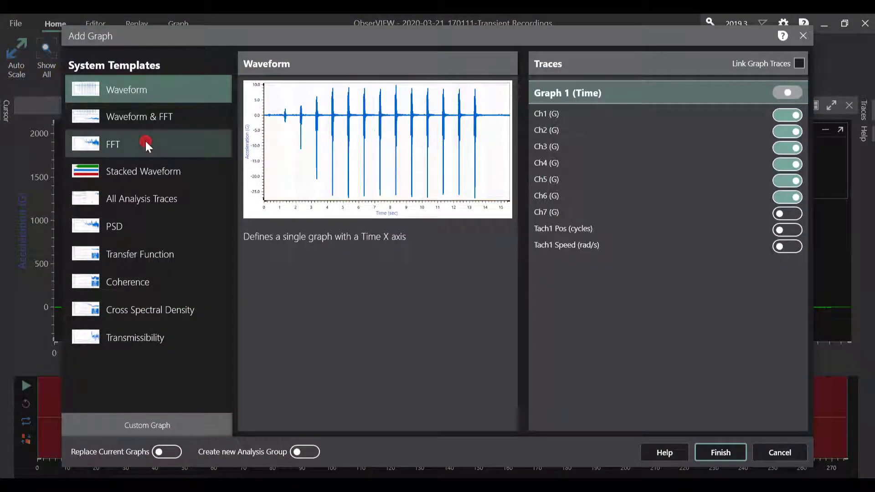
{"action": "left_click", "coordinate": [97, 141]}
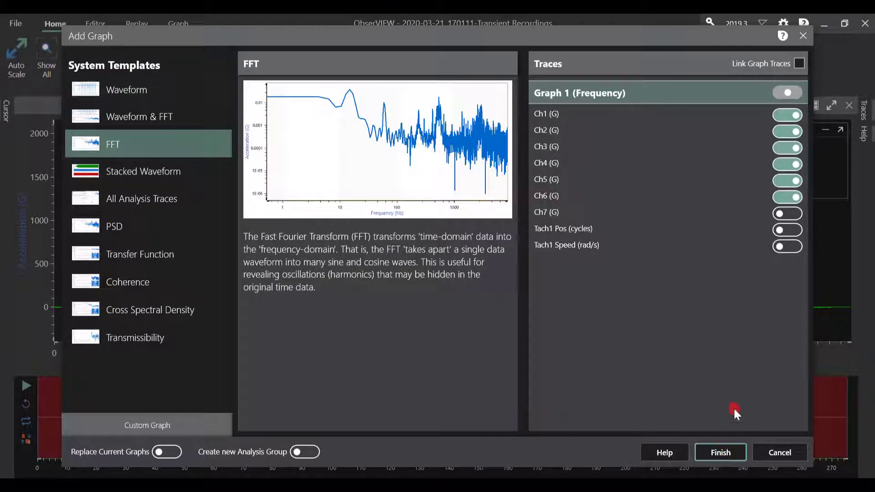
{"action": "left_click", "coordinate": [779, 222]}
{"action": "left_click", "coordinate": [721, 453]}
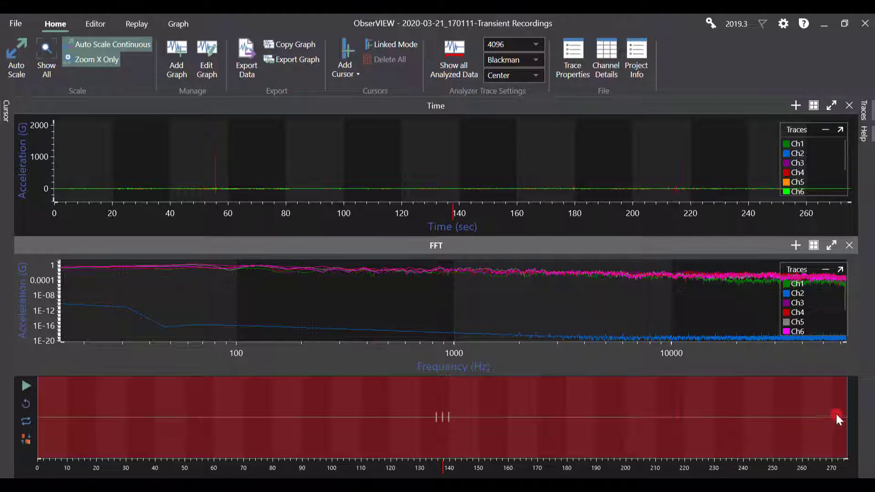
Narrow the time range around the spike near 56 s, restore the full range, and zoom in to about 41–67 s
{"action": "left_click_drag", "start_coordinate": [850, 409], "coordinate": [201, 415]}
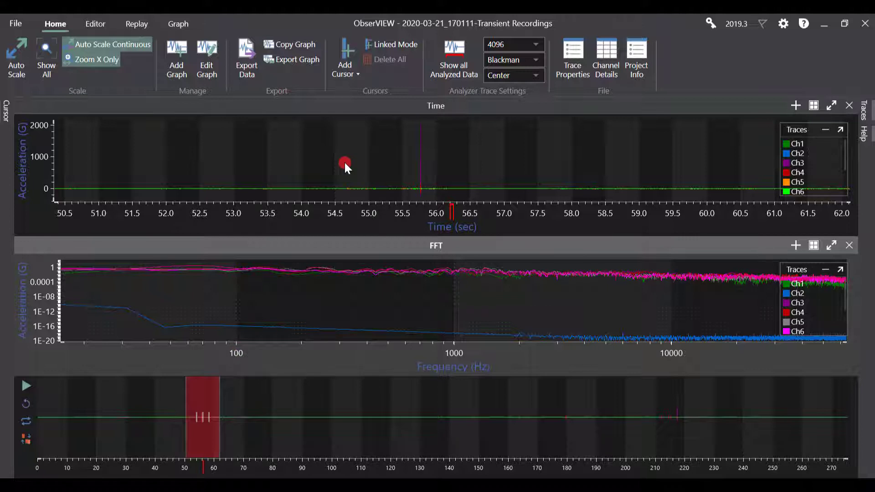
{"action": "double_click", "coordinate": [342, 162]}
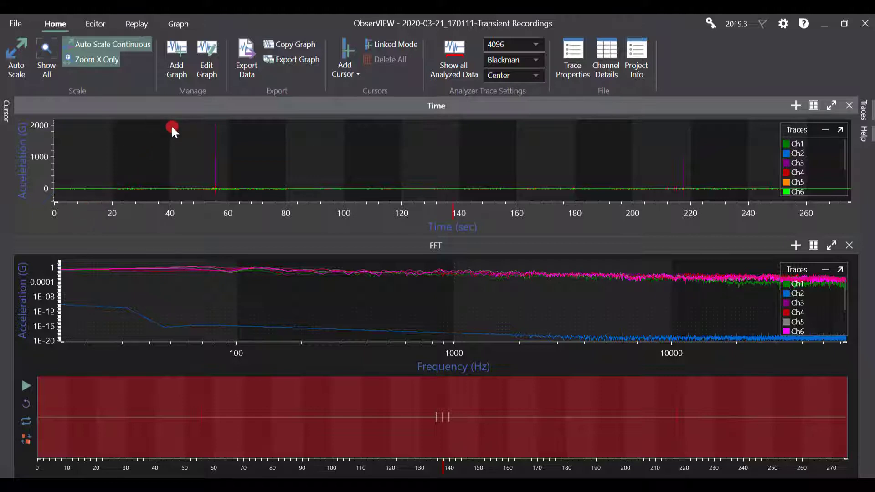
{"action": "left_click_drag", "start_coordinate": [172, 127], "coordinate": [249, 197]}
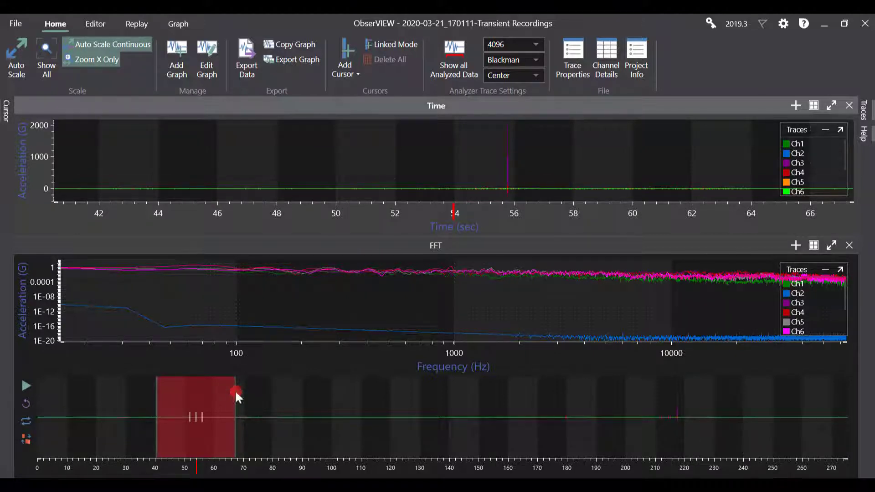
Zoom the time waveform from the first 12 s down to about 3.66–3.91 s and scale the acceleration axis to fit
{"action": "left_click_drag", "start_coordinate": [236, 392], "coordinate": [71, 388]}
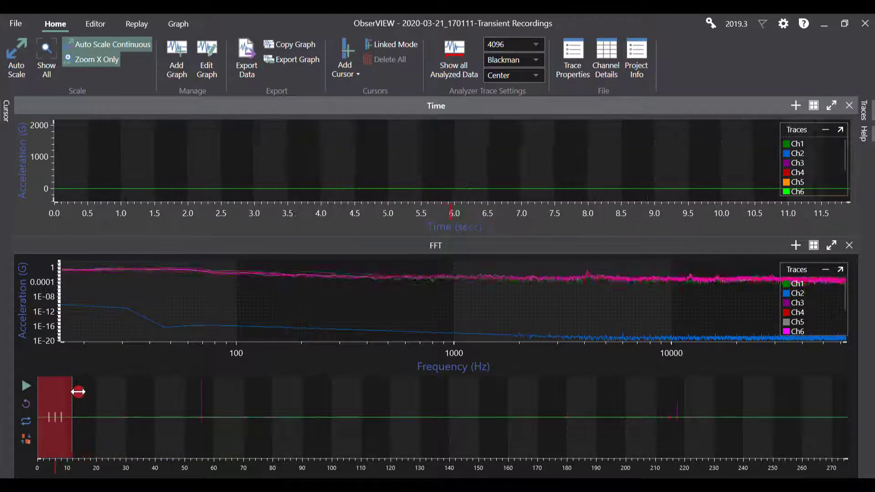
{"action": "left_click", "coordinate": [233, 150]}
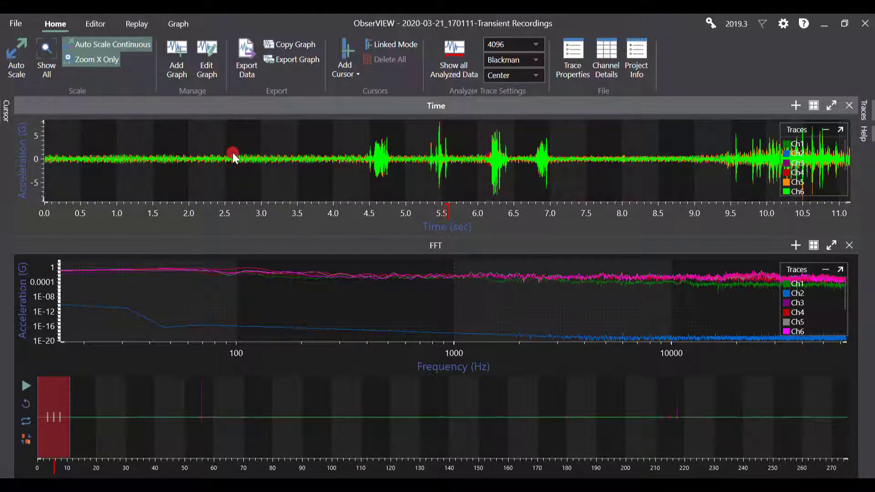
{"action": "left_click_drag", "start_coordinate": [307, 143], "coordinate": [327, 181]}
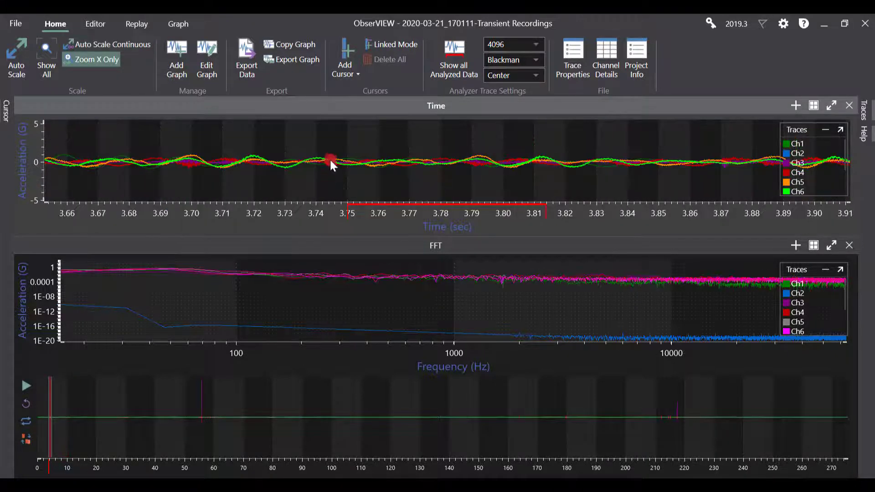
{"action": "left_click", "coordinate": [330, 158]}
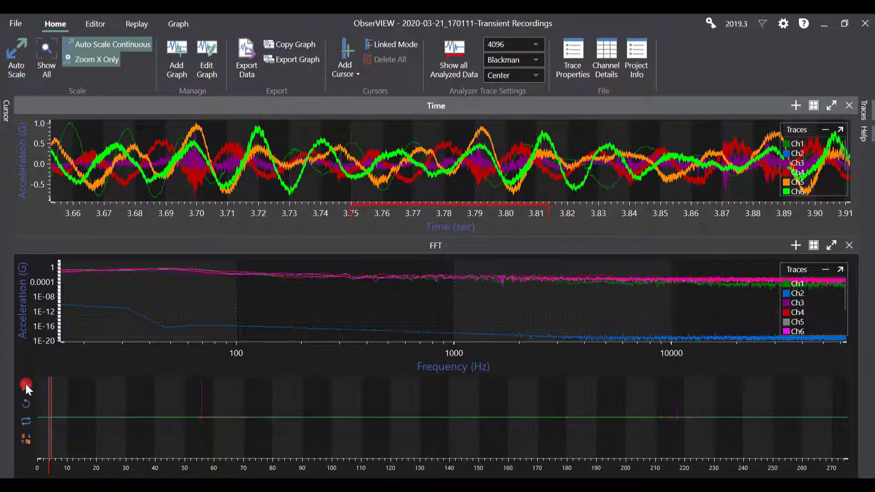
Play back the recording from the zoomed range and pause it at about 13 s
{"action": "left_click", "coordinate": [26, 384]}
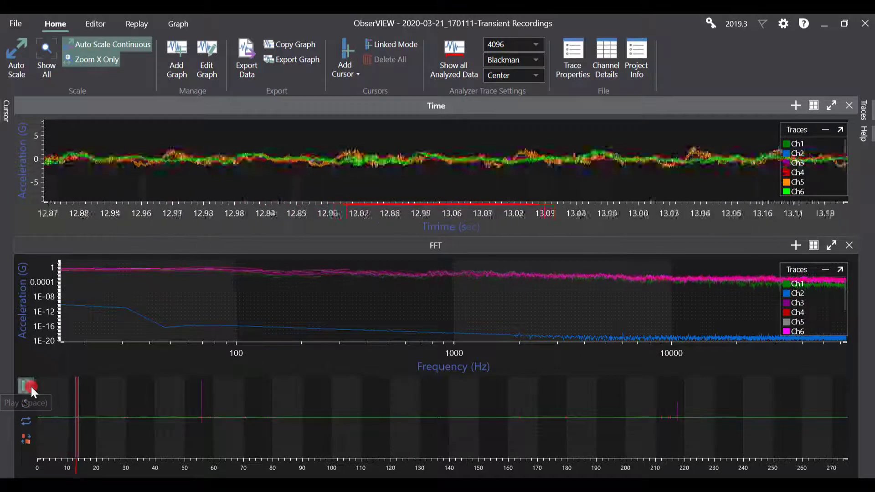
{"action": "left_click", "coordinate": [27, 385]}
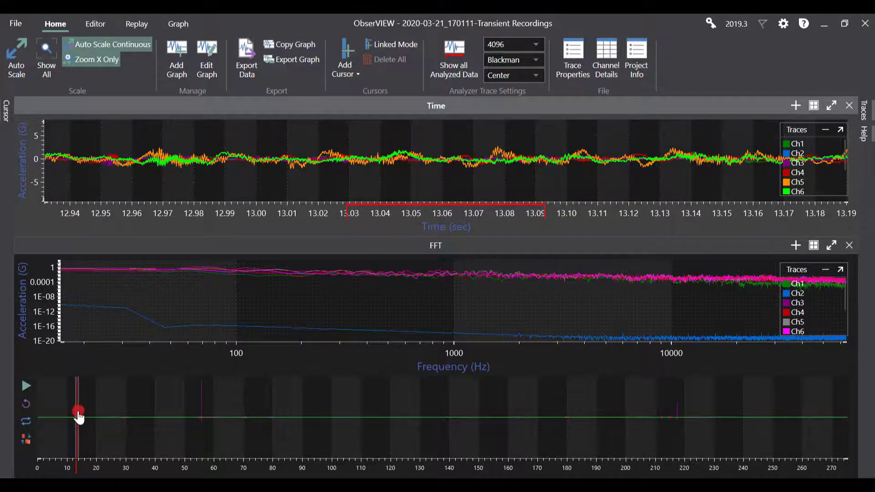
Widen the displayed time range and move it over the spike near 56 s, spanning about 53–59 s
{"action": "left_click_drag", "start_coordinate": [78, 412], "coordinate": [79, 412]}
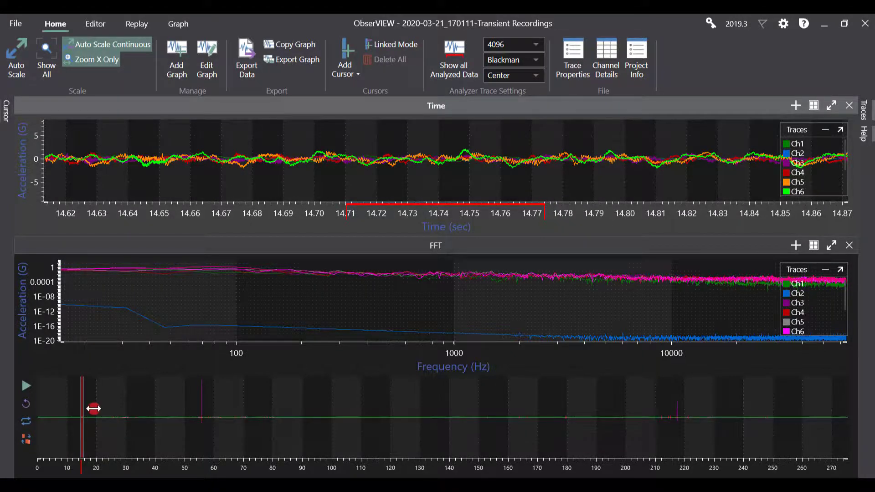
{"action": "left_click_drag", "start_coordinate": [91, 407], "coordinate": [117, 409]}
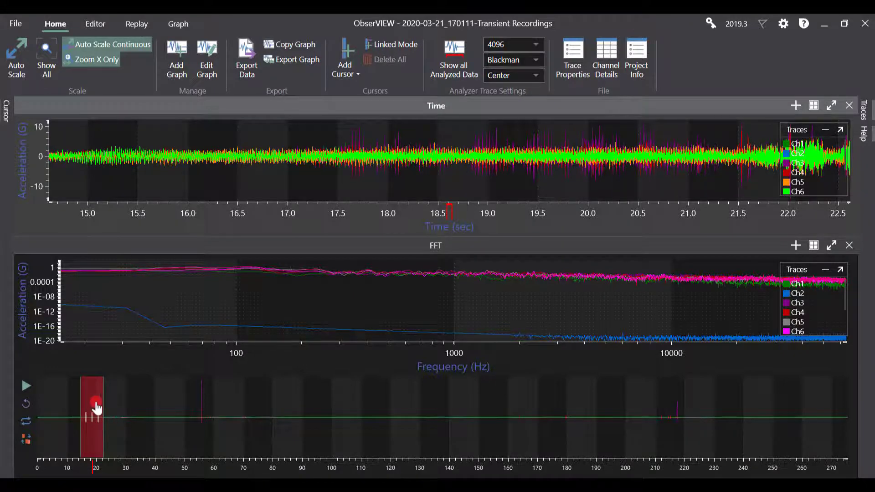
{"action": "left_click_drag", "start_coordinate": [93, 410], "coordinate": [202, 414]}
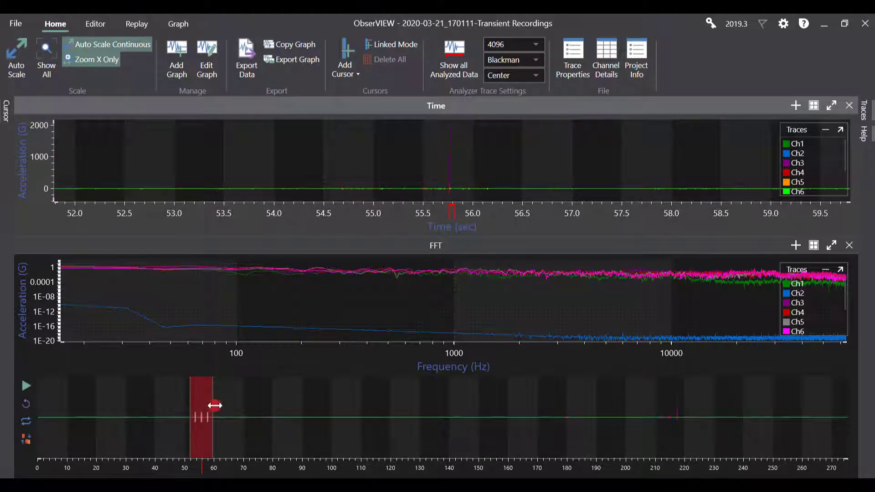
{"action": "left_click_drag", "start_coordinate": [212, 406], "coordinate": [206, 410]}
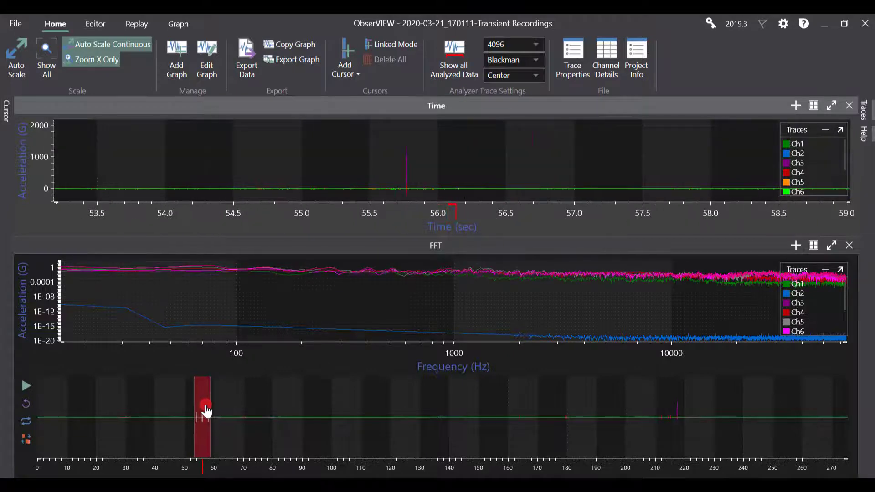
Shift the time range to about 53–58.5 s around the spike and copy that section of the waveform
{"action": "left_click", "coordinate": [96, 25]}
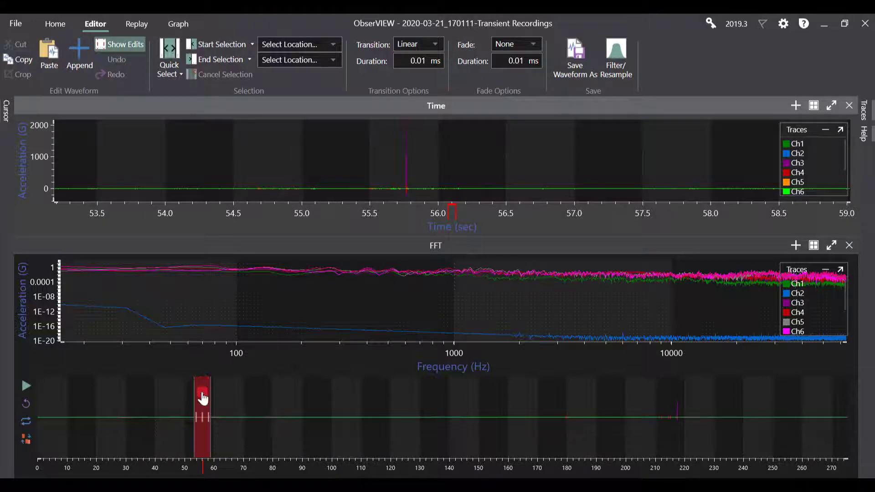
{"action": "left_click_drag", "start_coordinate": [203, 398], "coordinate": [201, 398]}
{"action": "left_click", "coordinate": [18, 61]}
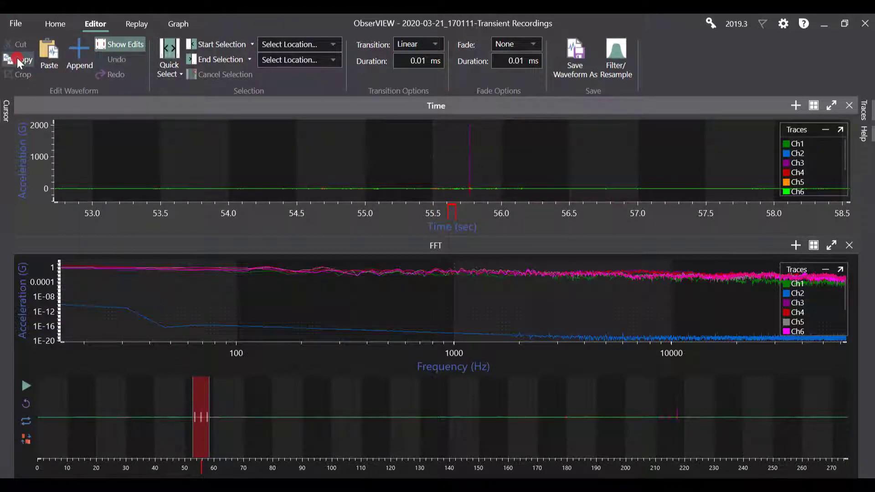
Quick-select a section of the time waveform and narrow it tightly around the spike, from 55.7234 to 55.807 s
{"action": "left_click_drag", "start_coordinate": [201, 406], "coordinate": [202, 408]}
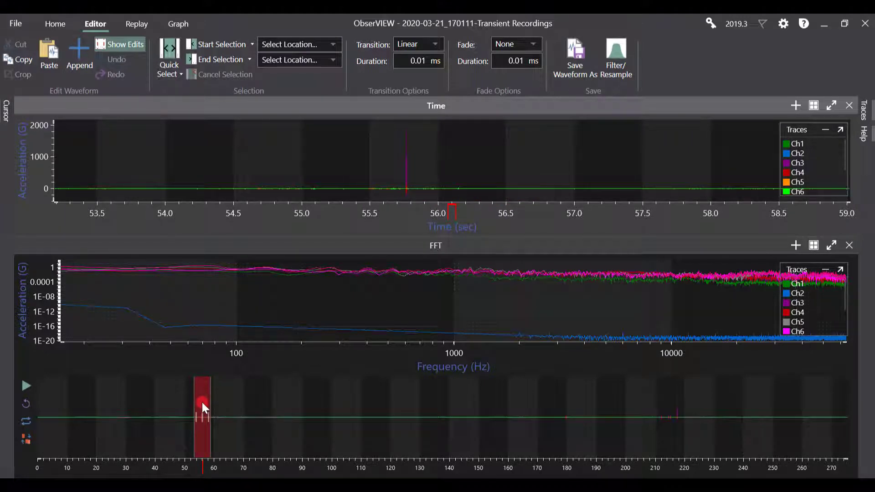
{"action": "left_click", "coordinate": [176, 50]}
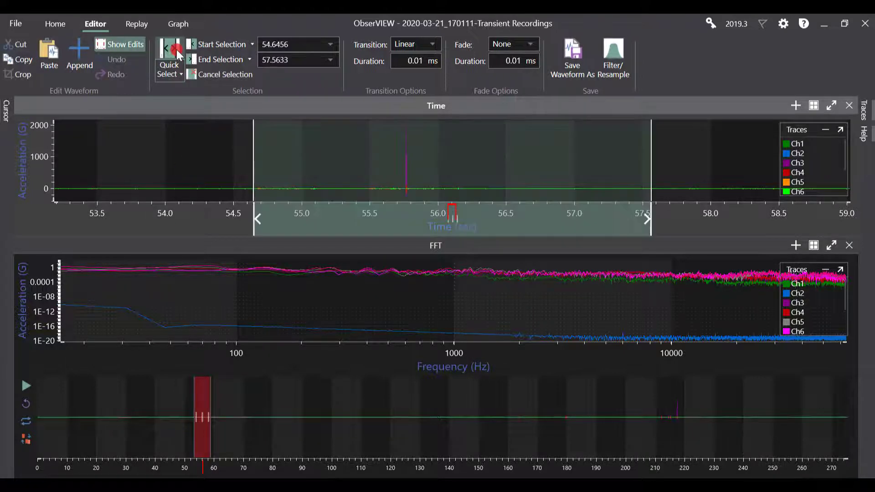
{"action": "left_click", "coordinate": [282, 74]}
{"action": "left_click", "coordinate": [652, 163]}
{"action": "left_click_drag", "start_coordinate": [651, 161], "coordinate": [557, 164]}
{"action": "left_click_drag", "start_coordinate": [484, 165], "coordinate": [413, 173]}
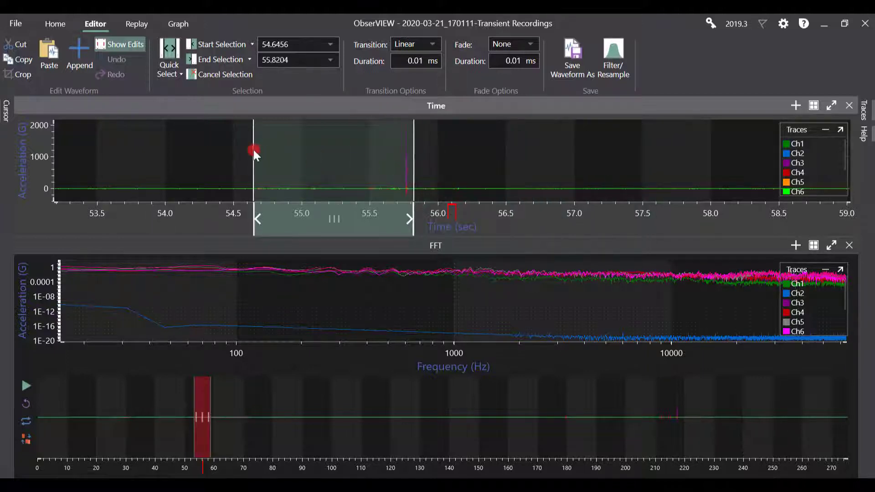
{"action": "left_click_drag", "start_coordinate": [253, 150], "coordinate": [359, 162]}
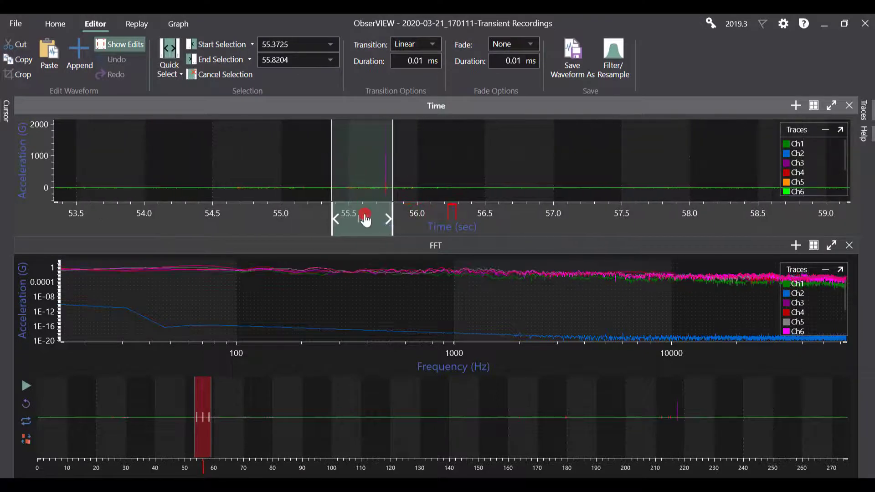
{"action": "left_click_drag", "start_coordinate": [365, 220], "coordinate": [414, 209]}
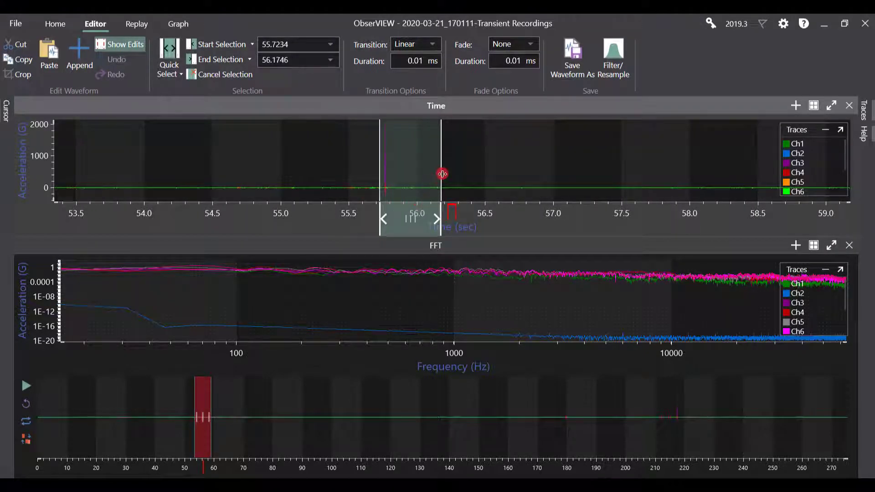
{"action": "left_click_drag", "start_coordinate": [442, 174], "coordinate": [388, 178]}
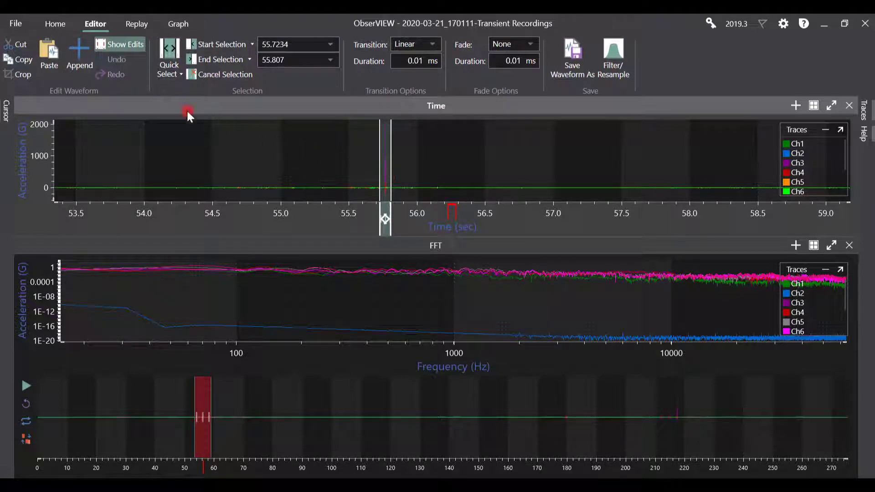
Cut the selected spike section out of the waveform and scale the acceleration axis to fit
{"action": "left_click", "coordinate": [30, 57]}
{"action": "key", "text": "Delete"}
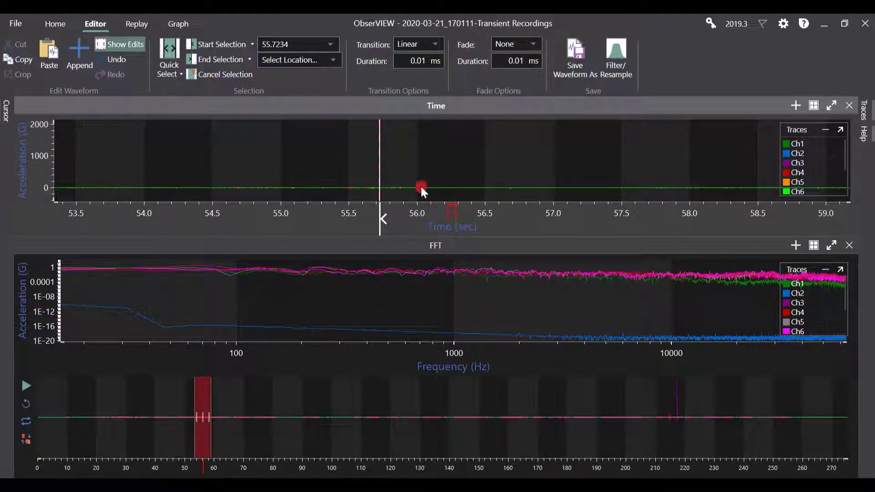
{"action": "double_click", "coordinate": [333, 157]}
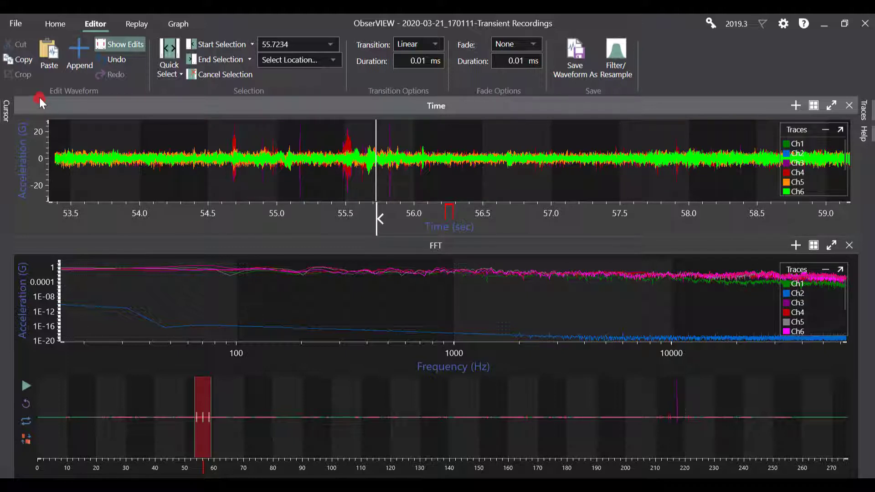
Paste the cut spike section three times in a row, starting at 55.7234 s
{"action": "left_click", "coordinate": [42, 52]}
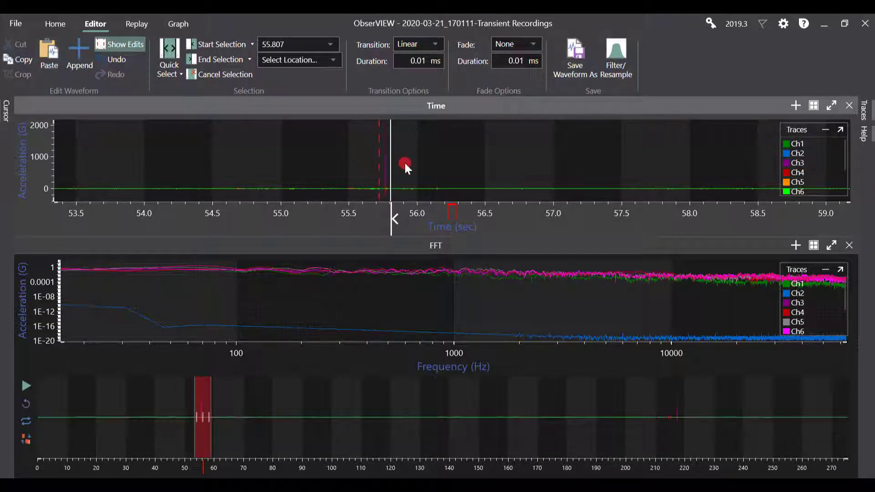
{"action": "key", "text": "ctrl+v"}
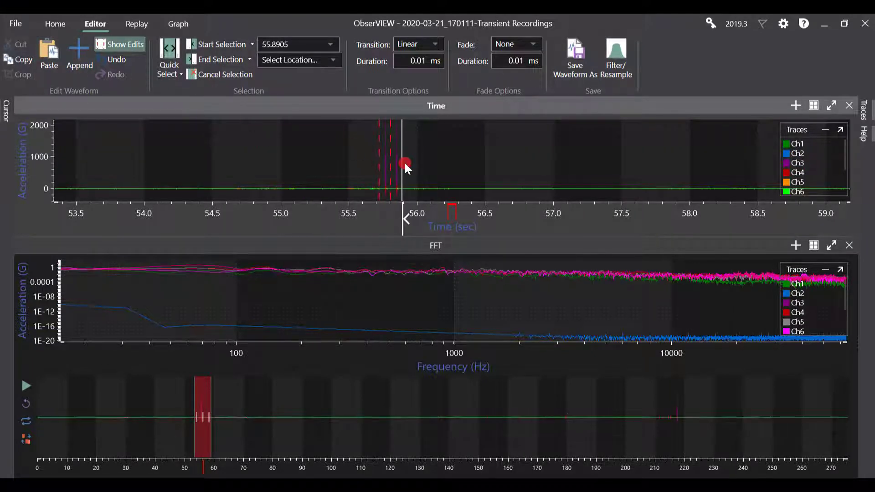
{"action": "key", "text": "ctrl+v"}
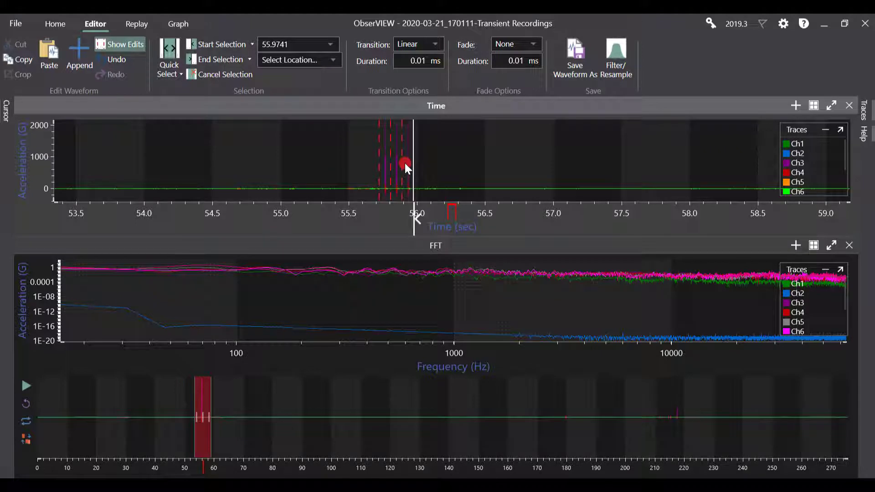
Set the waveform selection to start at Beginning and finish at End
{"action": "left_click", "coordinate": [217, 43]}
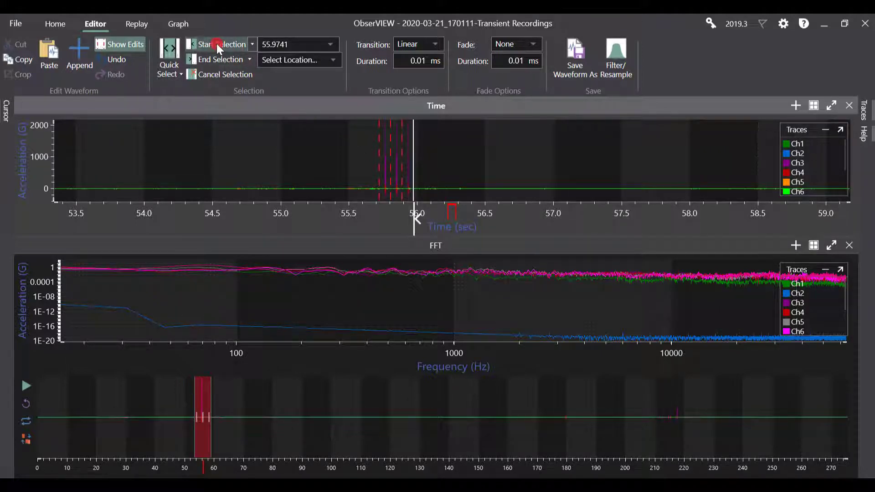
{"action": "left_click", "coordinate": [329, 44]}
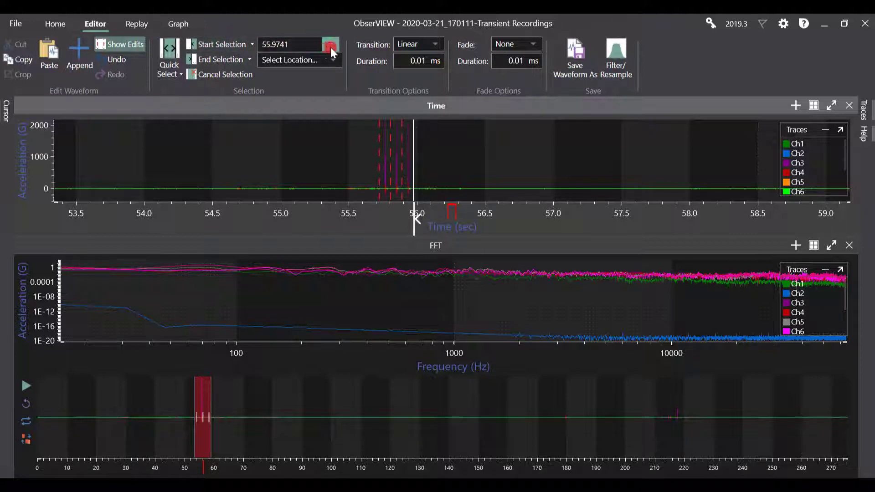
{"action": "left_click", "coordinate": [296, 81]}
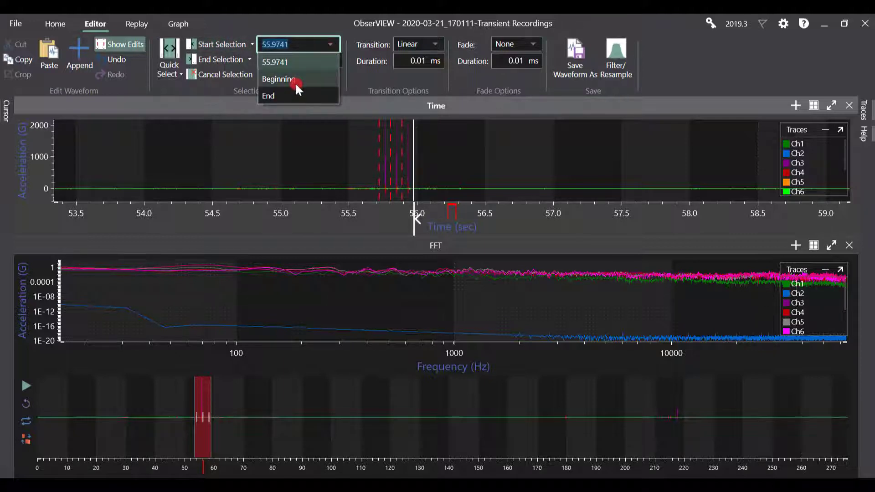
{"action": "left_click", "coordinate": [334, 62]}
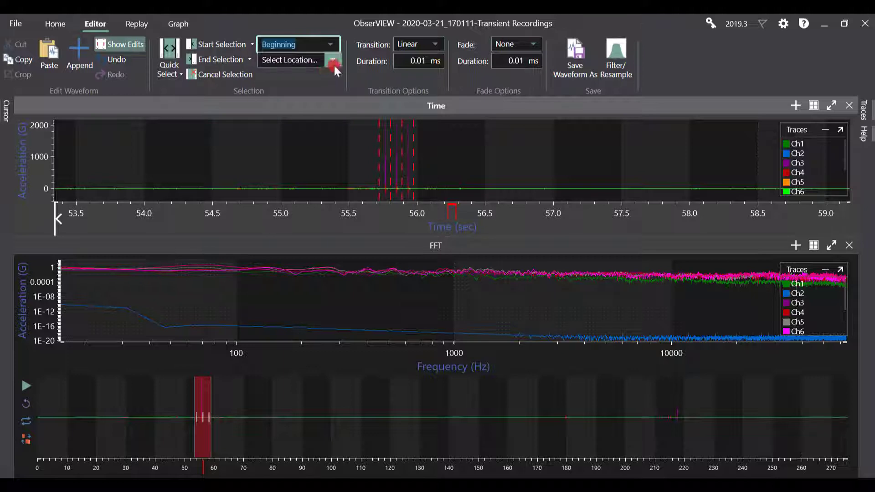
{"action": "left_click", "coordinate": [283, 105]}
{"action": "left_click", "coordinate": [475, 235]}
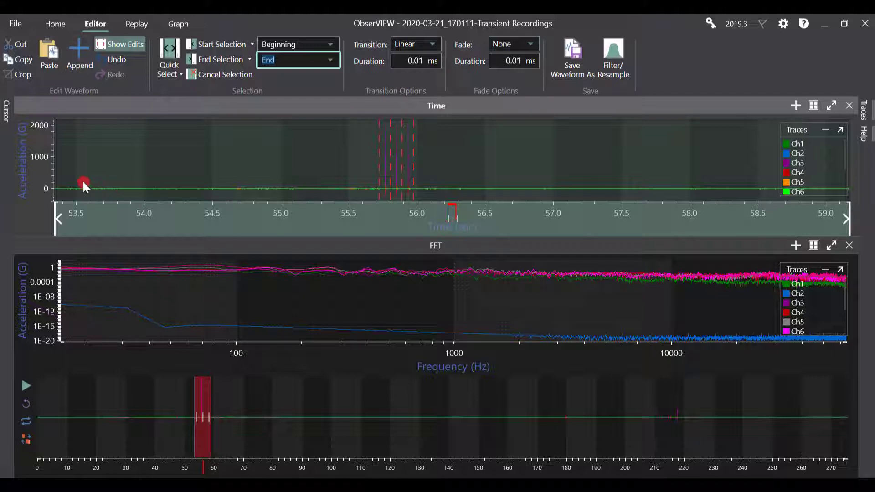
{"action": "left_click", "coordinate": [133, 176]}
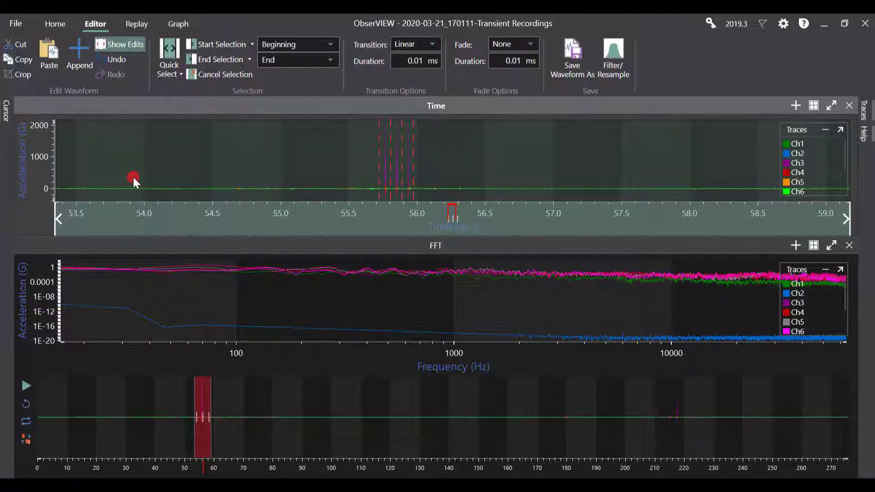
Narrow the selection around the pasted spikes to 55.1352–56.5557 s, and clear the selection
{"action": "double_click", "coordinate": [189, 154]}
{"action": "left_click_drag", "start_coordinate": [58, 218], "coordinate": [302, 173]}
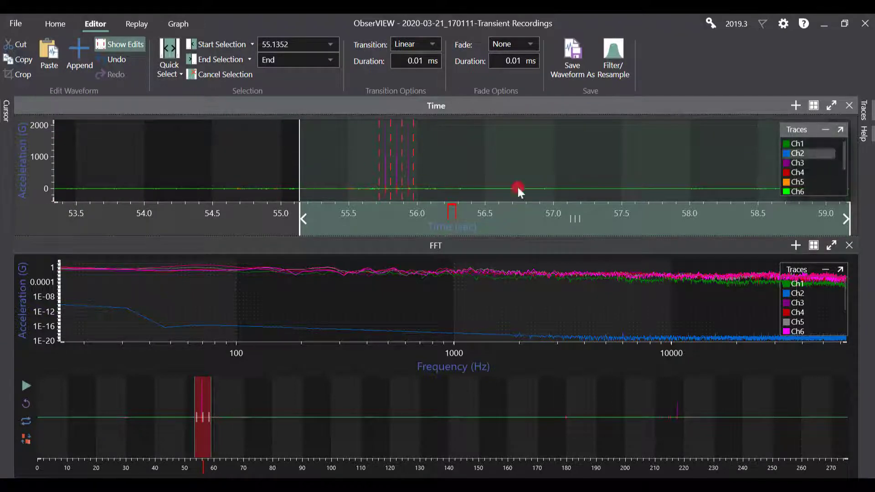
{"action": "left_click_drag", "start_coordinate": [846, 219], "coordinate": [491, 222]}
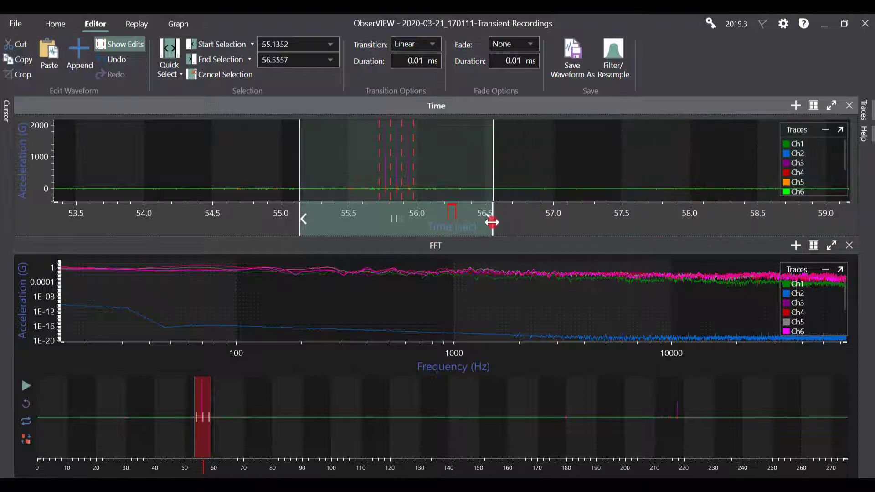
{"action": "left_click", "coordinate": [492, 222]}
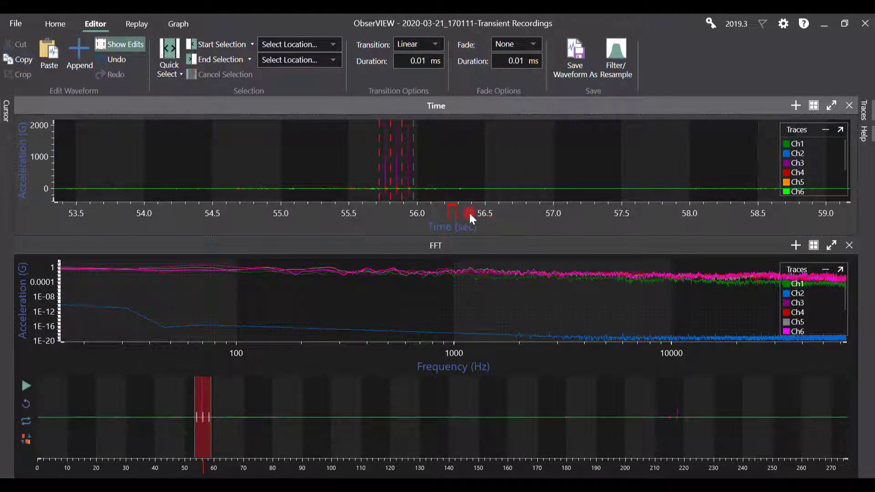
Append the file "2020-03-21_170111-Transient Recordings .vfw" to the end of the current waveform
{"action": "left_click", "coordinate": [80, 59]}
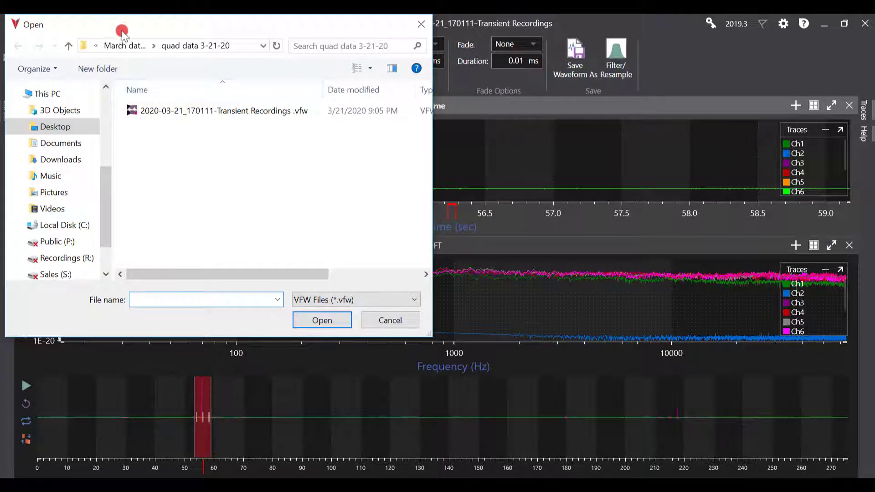
{"action": "left_click_drag", "start_coordinate": [275, 19], "coordinate": [276, 45]}
{"action": "left_click_drag", "start_coordinate": [215, 53], "coordinate": [332, 35]}
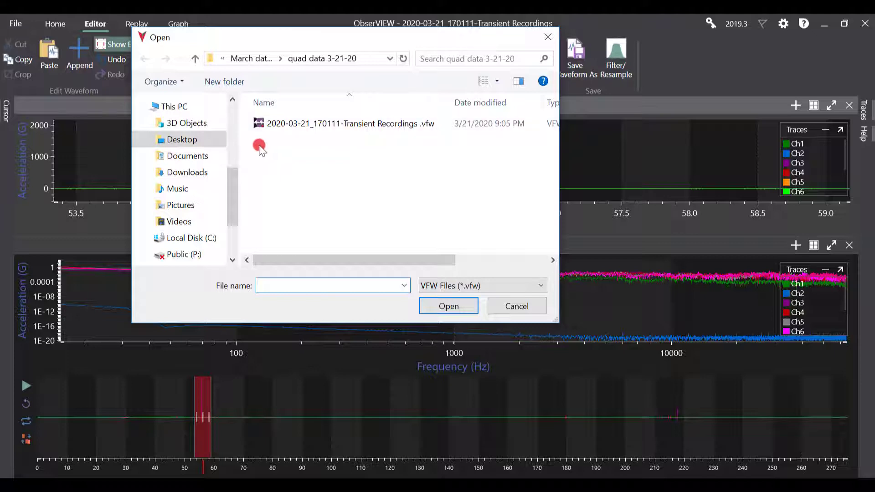
{"action": "double_click", "coordinate": [330, 129]}
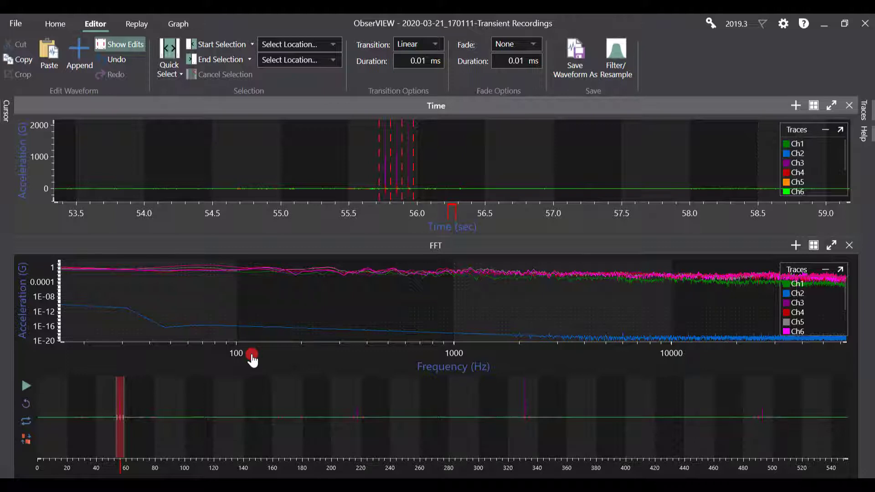
Undo the appended file and the cut-and-paste edits, and bring up the replay tools
{"action": "left_click", "coordinate": [137, 24]}
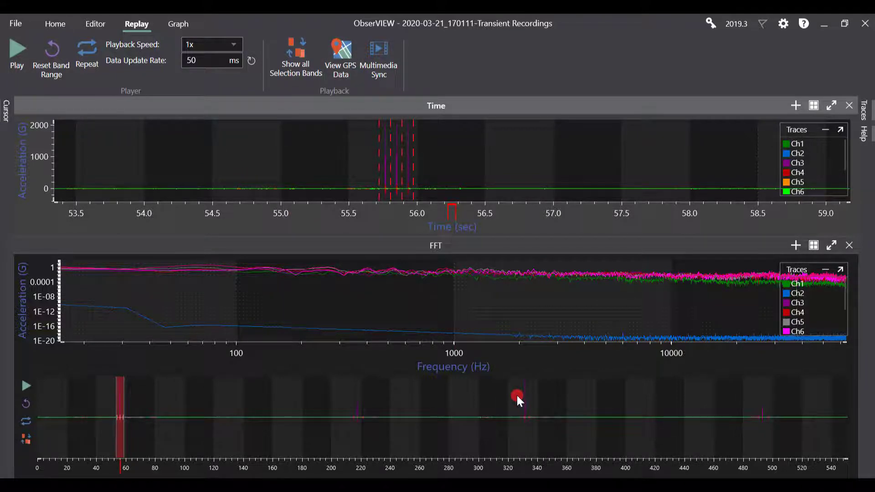
{"action": "scroll", "coordinate": [516, 393], "scroll_direction": "up", "scroll_amount": 2}
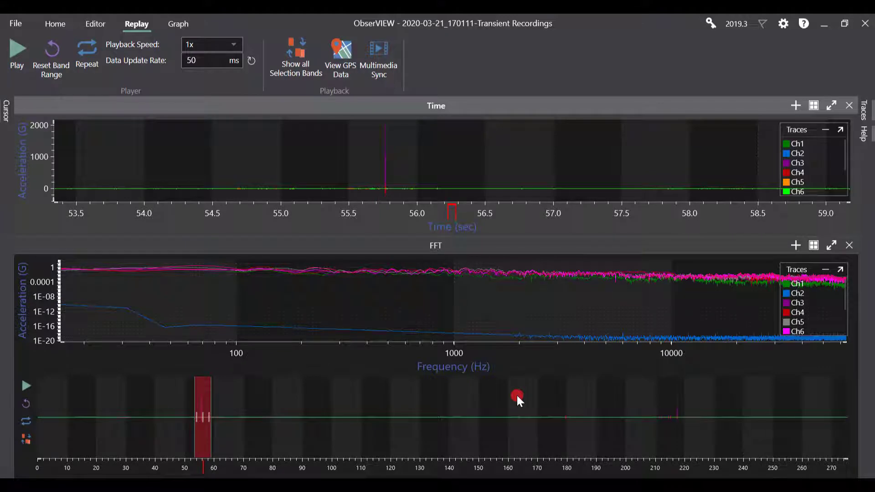
Show the recording's GPS data on a map, switch it to Satellite View and reposition the route
{"action": "left_click", "coordinate": [349, 74]}
{"action": "left_click", "coordinate": [383, 200]}
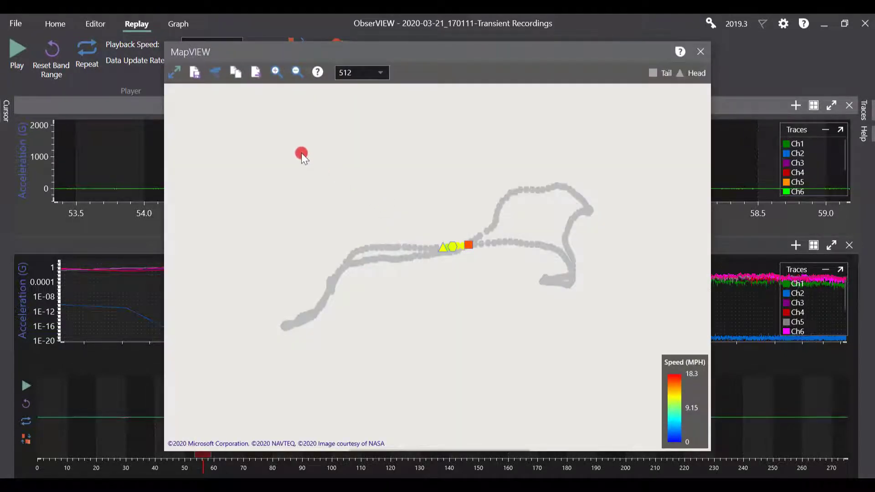
{"action": "right_click", "coordinate": [274, 138]}
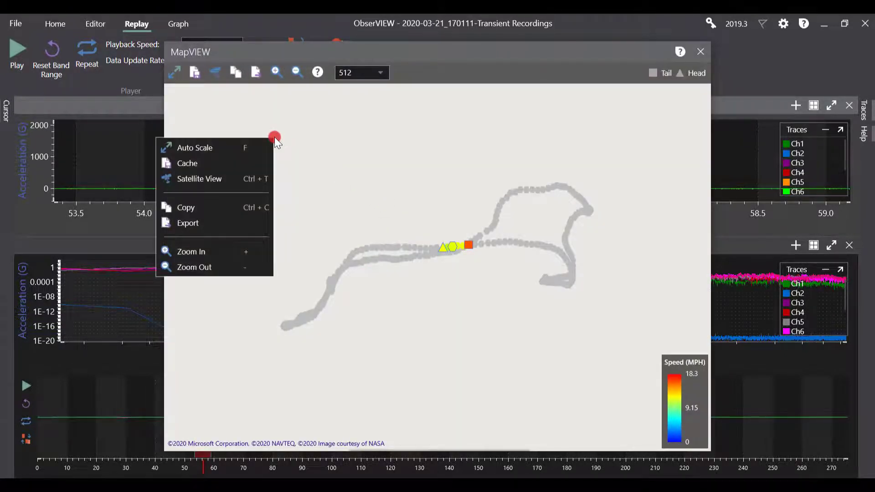
{"action": "left_click", "coordinate": [214, 180]}
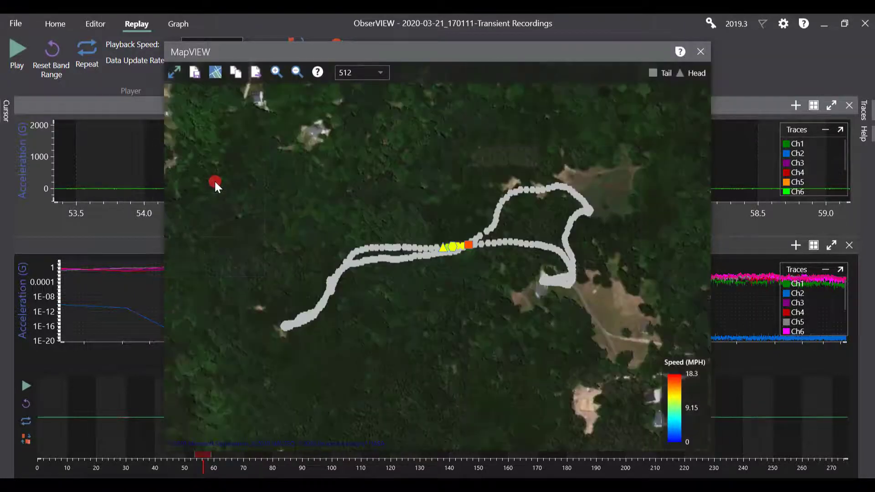
{"action": "mouse_move", "coordinate": [316, 200]}
{"action": "left_mouse_down"}
{"action": "mouse_move", "coordinate": [334, 187]}
{"action": "mouse_move", "coordinate": [324, 179]}
{"action": "left_mouse_up"}
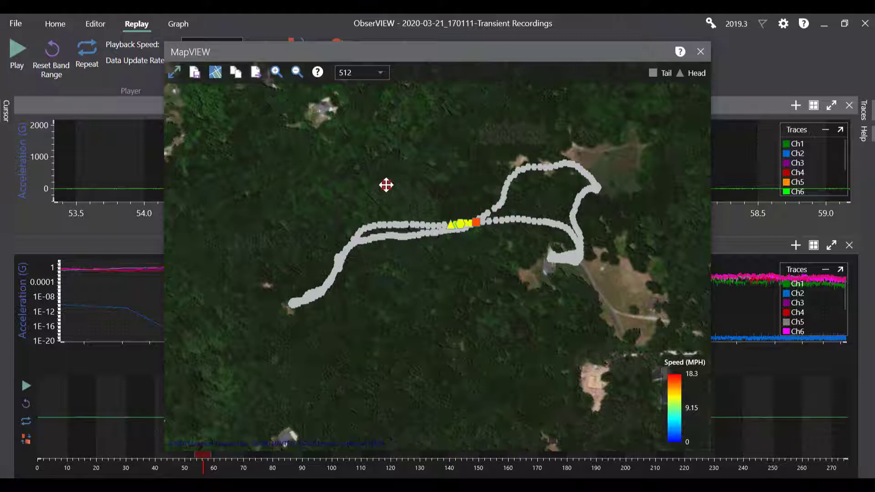
{"action": "left_click_drag", "start_coordinate": [386, 184], "coordinate": [371, 170]}
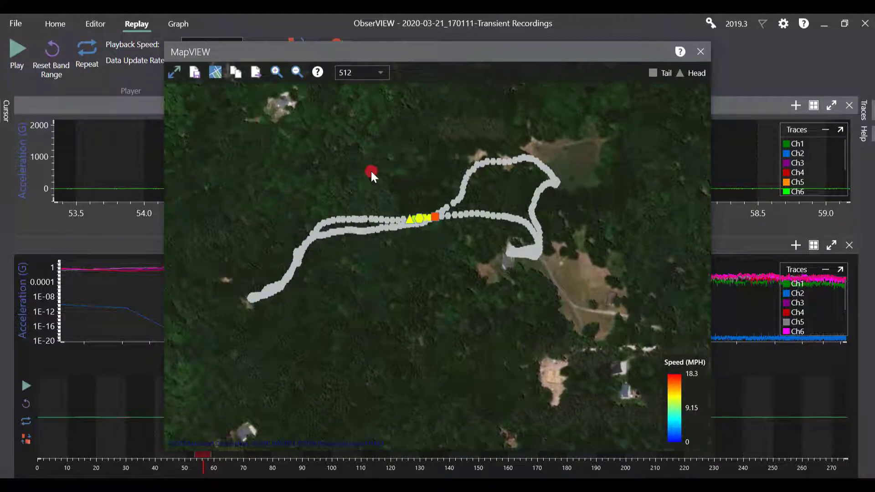
Shorten the map window to uncover the recording overview, and widen the replay band to cover the whole recording
{"action": "left_click_drag", "start_coordinate": [536, 453], "coordinate": [521, 246]}
{"action": "left_click_drag", "start_coordinate": [469, 162], "coordinate": [480, 192]}
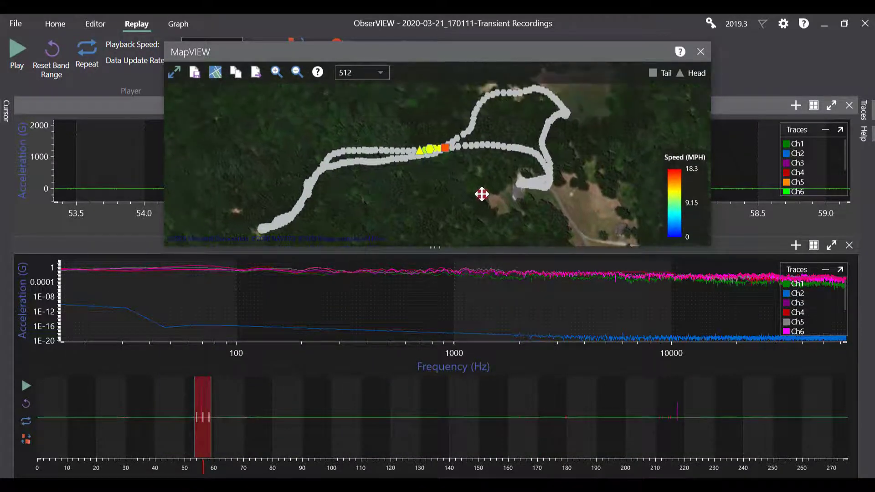
{"action": "left_click_drag", "start_coordinate": [218, 392], "coordinate": [871, 391]}
{"action": "left_click_drag", "start_coordinate": [195, 397], "coordinate": [2, 398]}
{"action": "left_click", "coordinate": [348, 303]}
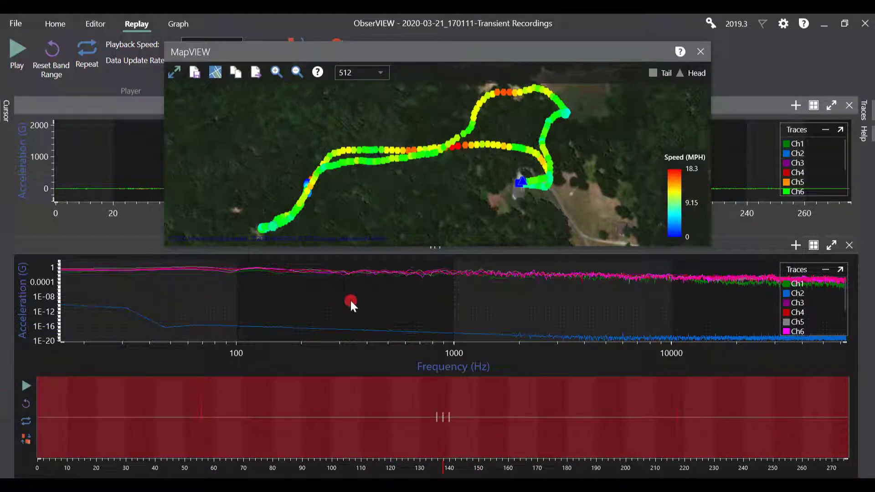
Set the number of GPS points plotted along the route in MapVIEW to 128
{"action": "left_click", "coordinate": [381, 260]}
{"action": "left_click", "coordinate": [456, 154]}
{"action": "mouse_move", "coordinate": [402, 149]}
{"action": "left_click", "coordinate": [376, 74]}
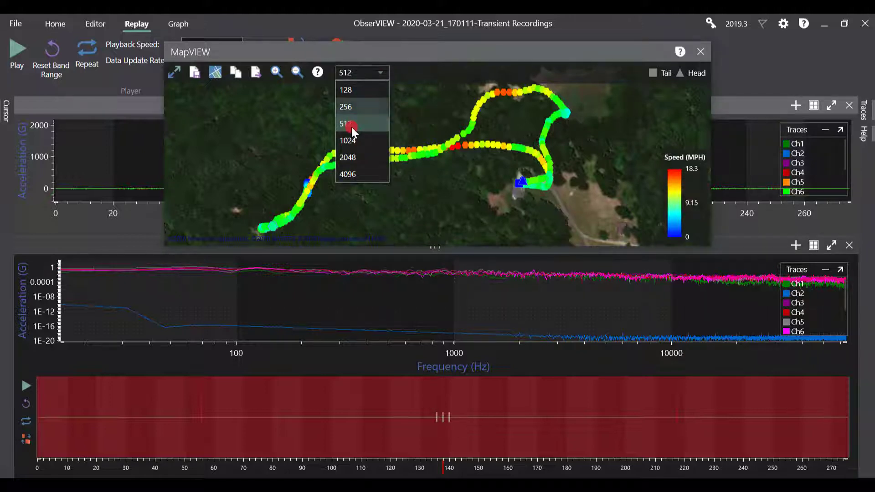
{"action": "left_click", "coordinate": [437, 98]}
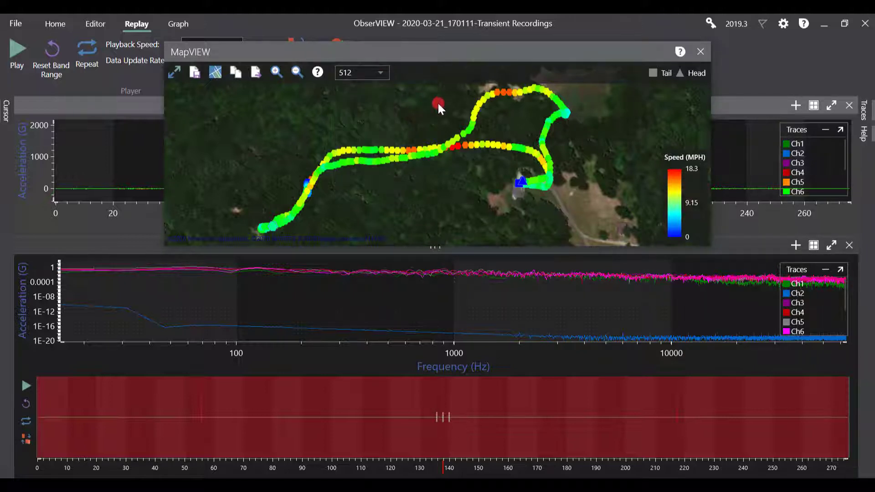
{"action": "left_click", "coordinate": [381, 73]}
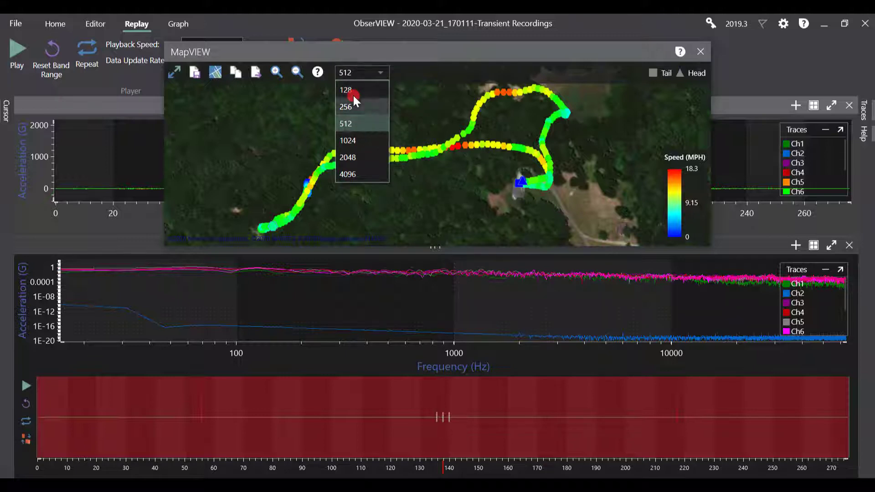
{"action": "left_click", "coordinate": [354, 96]}
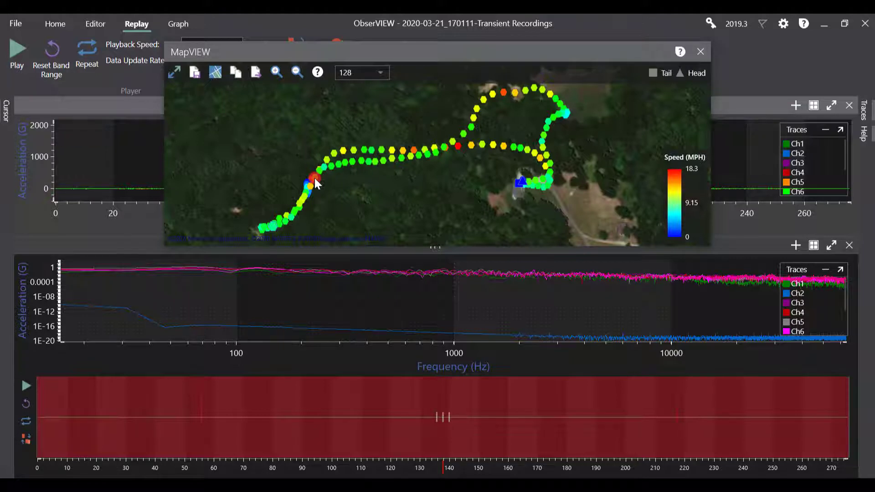
Switch to the blank Word document and arrange it side by side with the ObserVIEW window
{"action": "mouse_move", "coordinate": [316, 182]}
{"action": "left_click_drag", "start_coordinate": [580, 52], "coordinate": [679, 236]}
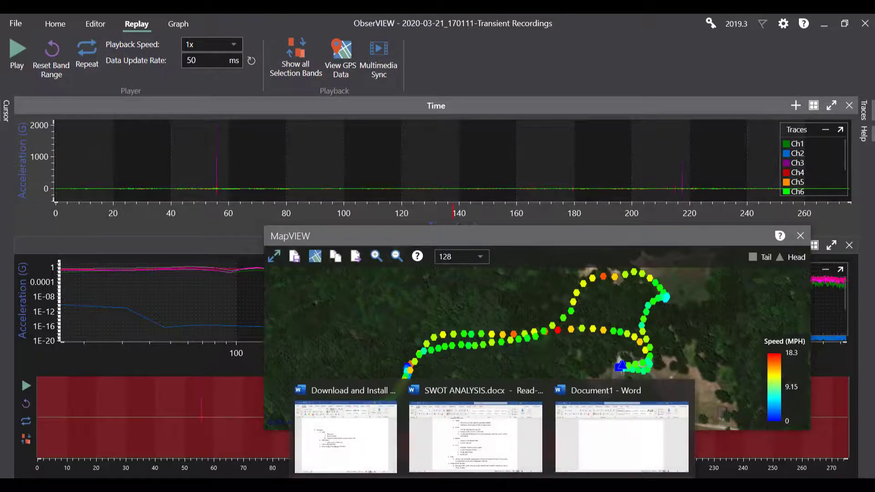
{"action": "left_click", "coordinate": [629, 423]}
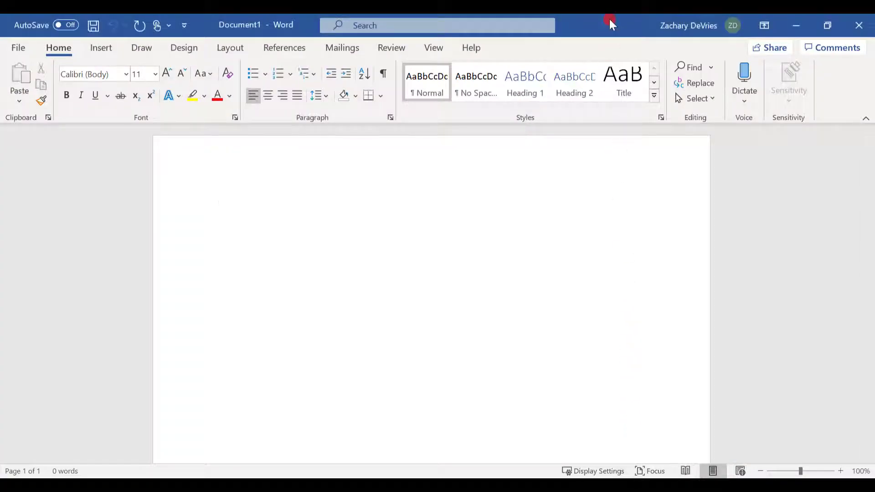
{"action": "left_click_drag", "start_coordinate": [609, 17], "coordinate": [3, 123]}
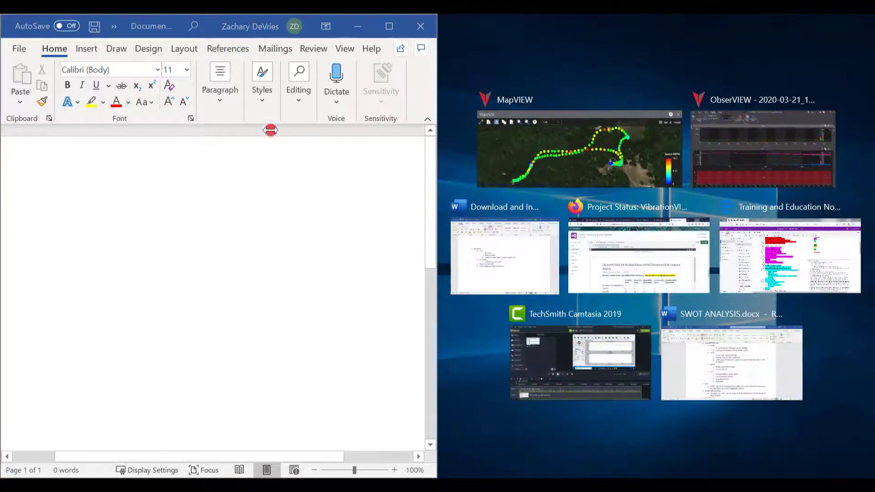
{"action": "left_click", "coordinate": [737, 148]}
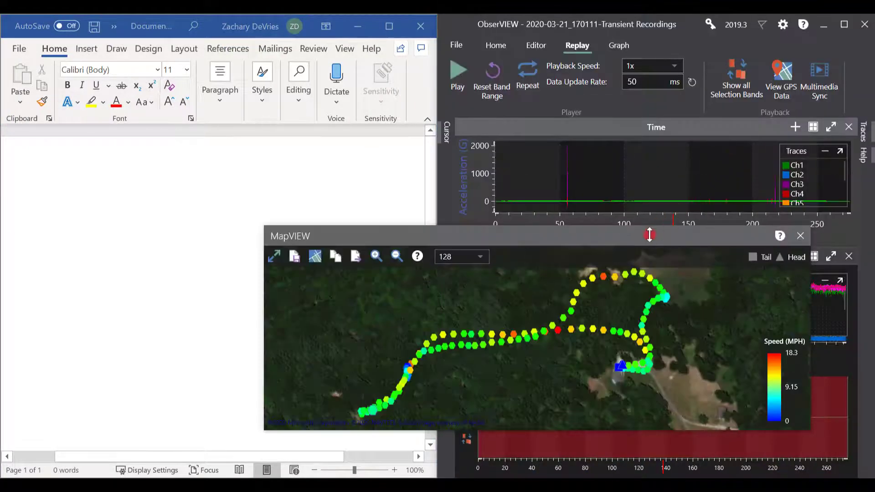
Copy the satellite route map from MapVIEW and paste it into the blank Word document
{"action": "left_click_drag", "start_coordinate": [649, 235], "coordinate": [742, 109]}
{"action": "right_click", "coordinate": [561, 167]}
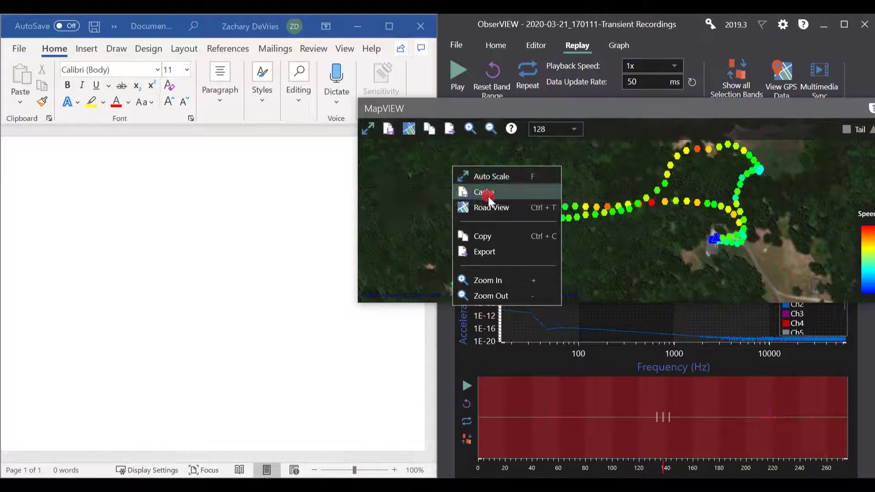
{"action": "left_click", "coordinate": [494, 236]}
{"action": "left_click", "coordinate": [23, 157]}
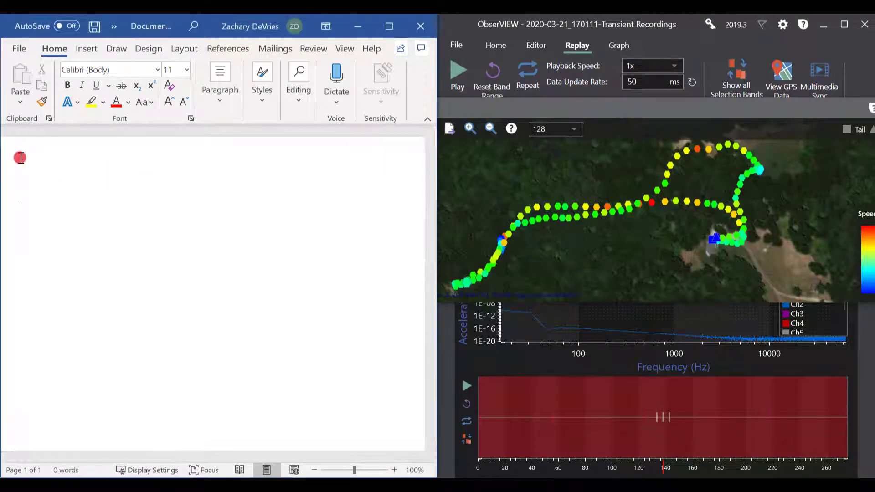
{"action": "key", "text": "ctrl+v"}
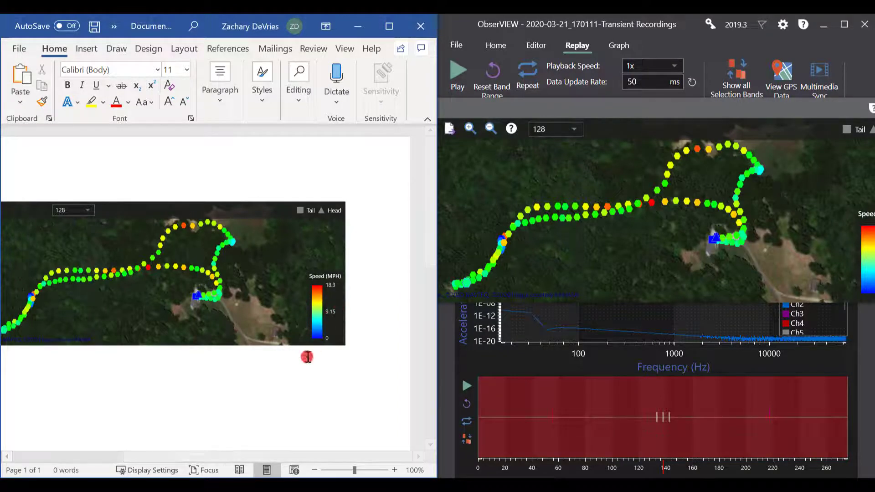
{"action": "left_click_drag", "start_coordinate": [249, 454], "coordinate": [195, 452]}
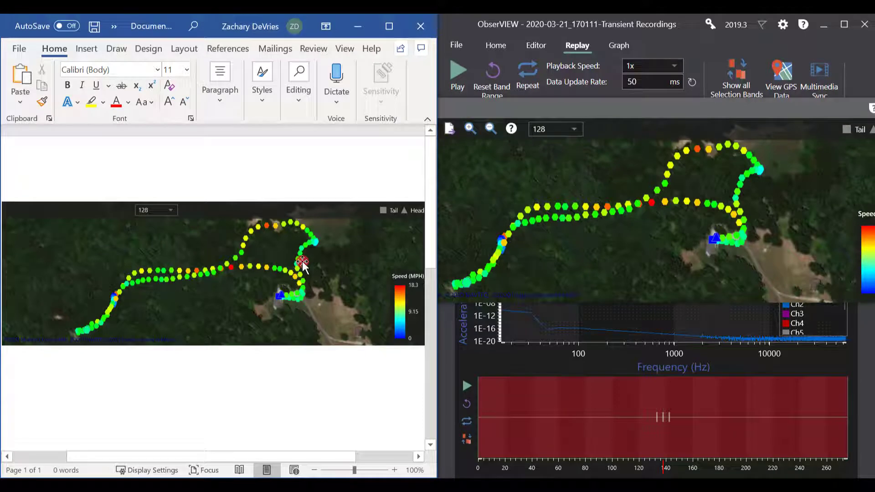
{"action": "scroll", "coordinate": [303, 262], "scroll_direction": "down", "scroll_amount": 4}
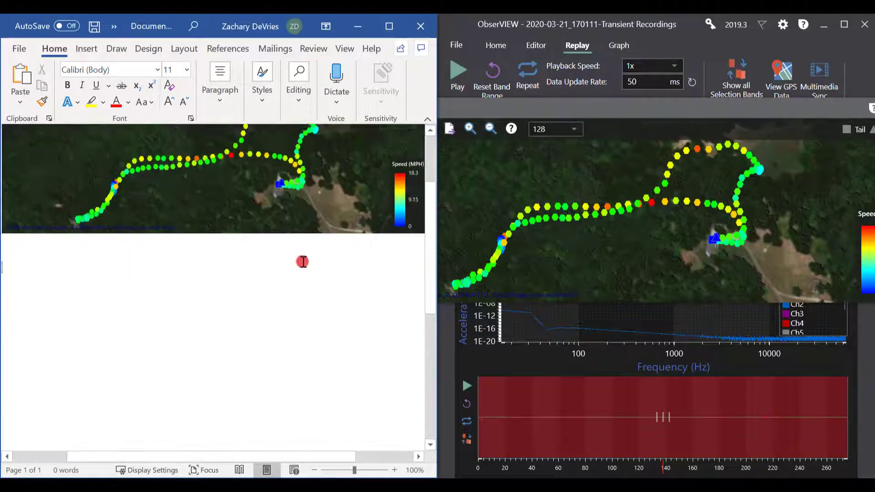
Close the MapVIEW window to uncover the Time and FFT graphs
{"action": "left_click", "coordinate": [819, 111]}
{"action": "left_click_drag", "start_coordinate": [820, 111], "coordinate": [749, 117]}
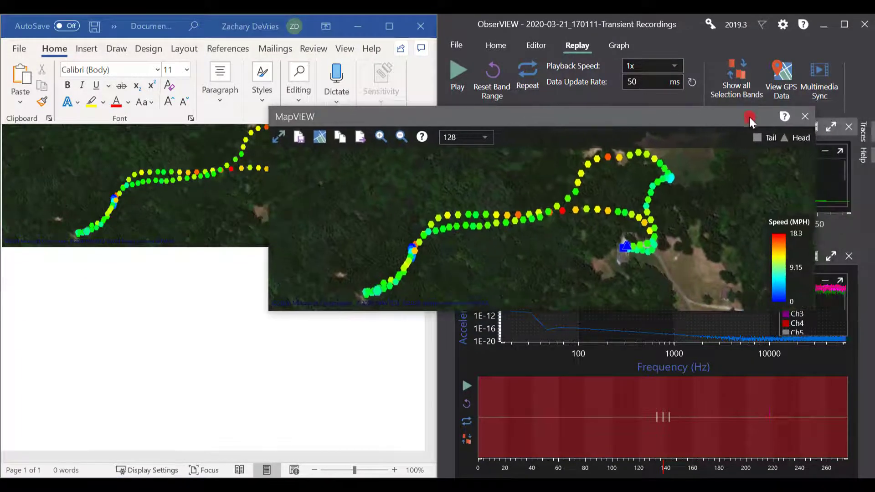
{"action": "left_click", "coordinate": [806, 122]}
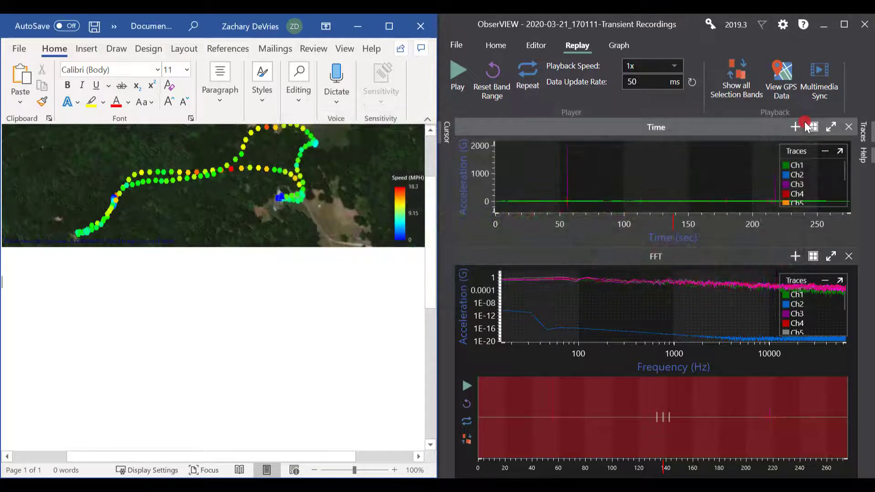
Place the Time graph and the FFT graph as pictures in the Word document below the map image
{"action": "mouse_move", "coordinate": [622, 124]}
{"action": "left_mouse_down"}
{"action": "mouse_move", "coordinate": [450, 157]}
{"action": "mouse_move", "coordinate": [62, 263]}
{"action": "mouse_move", "coordinate": [23, 286]}
{"action": "left_mouse_up"}
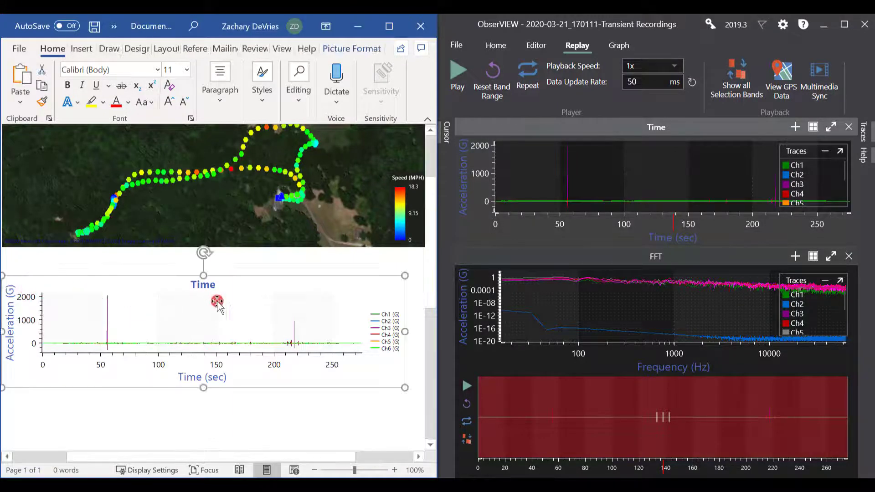
{"action": "scroll", "coordinate": [217, 301], "scroll_direction": "down", "scroll_amount": 3}
{"action": "left_click_drag", "start_coordinate": [519, 259], "coordinate": [51, 251]}
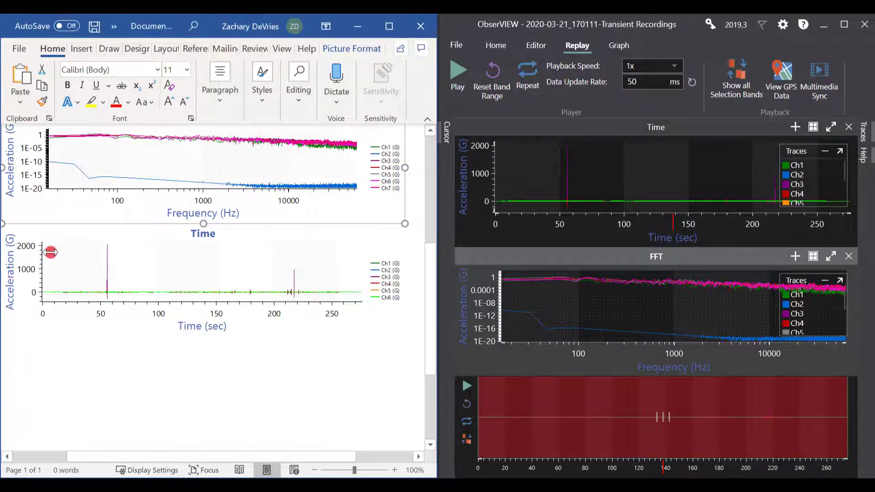
{"action": "scroll", "coordinate": [265, 365], "scroll_direction": "up", "scroll_amount": 5}
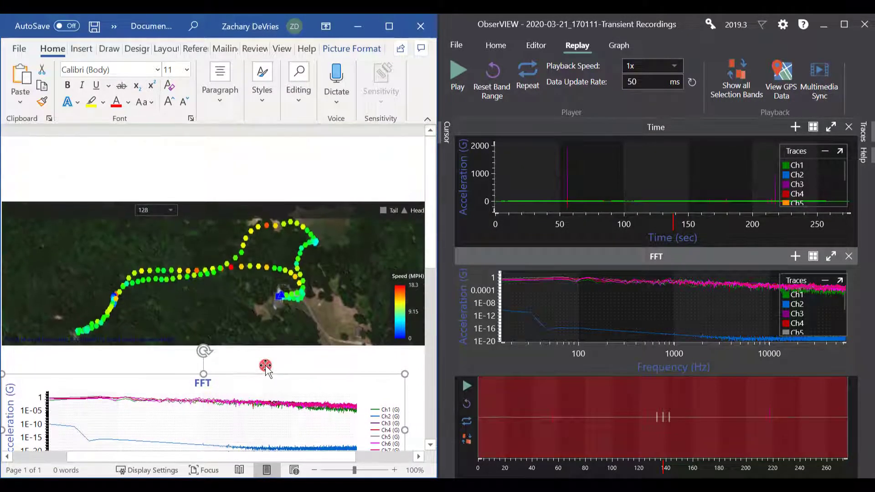
{"action": "scroll", "coordinate": [265, 365], "scroll_direction": "down", "scroll_amount": 6}
{"action": "scroll", "coordinate": [265, 365], "scroll_direction": "down", "scroll_amount": 3}
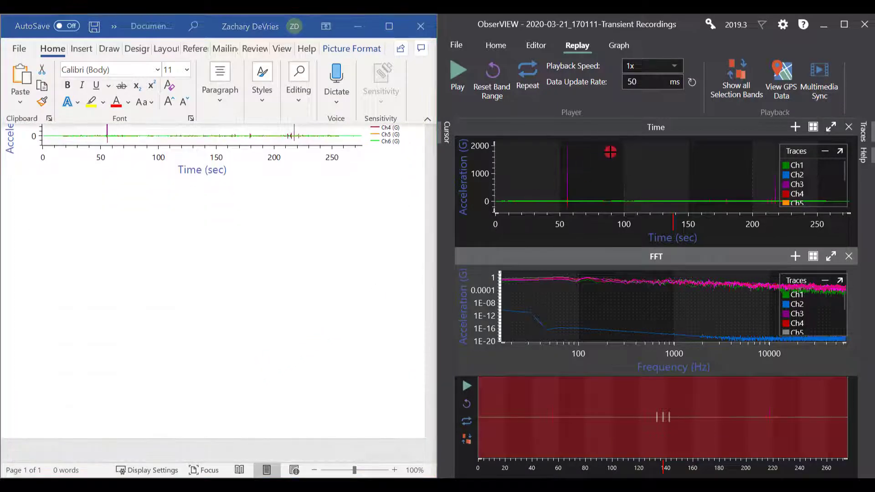
Copy the Time graph with Copy Graph and paste it below the existing Time picture in the Word document
{"action": "right_click", "coordinate": [610, 152]}
{"action": "left_click", "coordinate": [586, 128]}
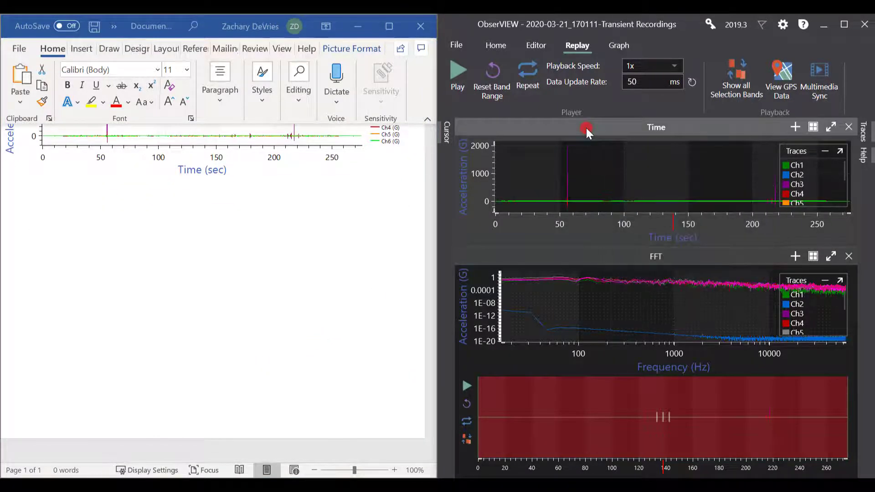
{"action": "right_click", "coordinate": [593, 157]}
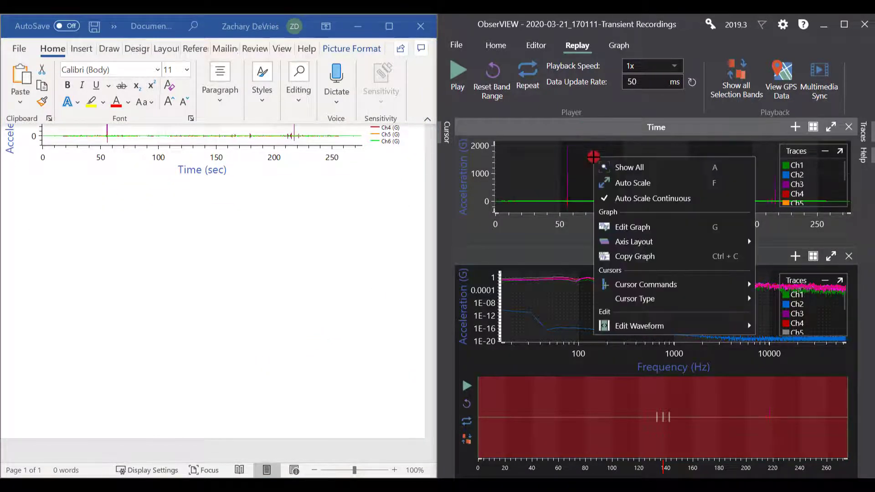
{"action": "left_click", "coordinate": [639, 256]}
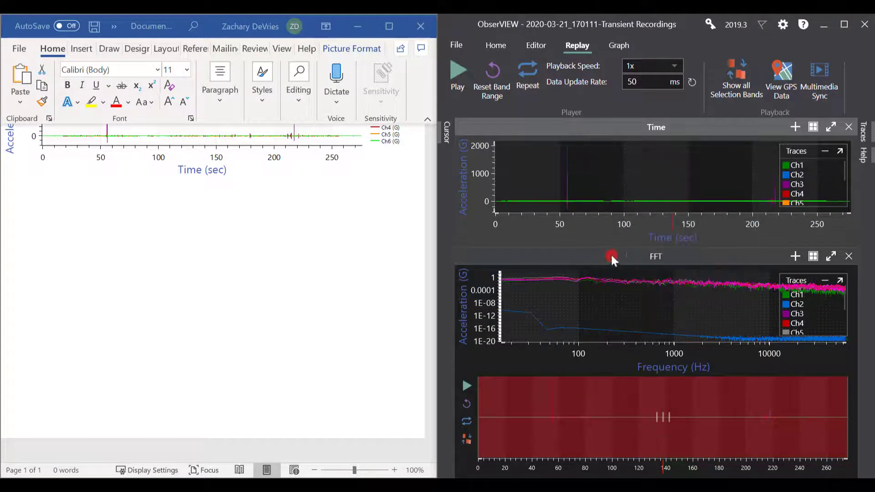
{"action": "left_click", "coordinate": [33, 204]}
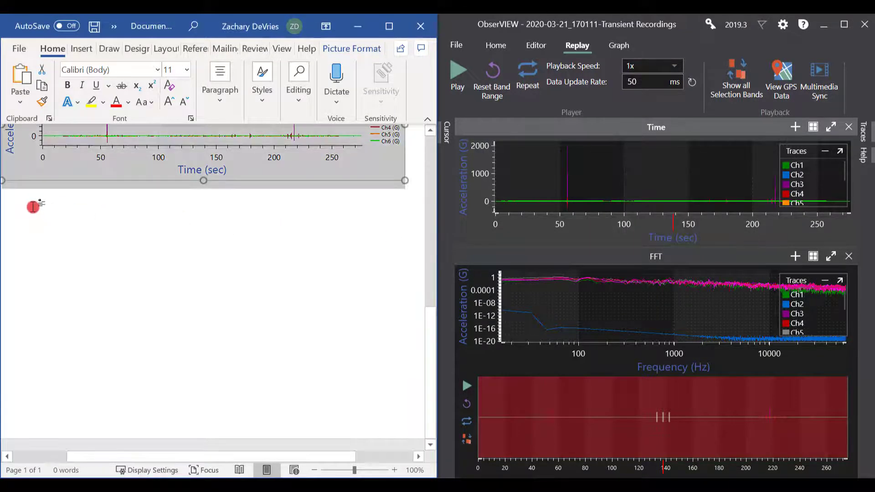
{"action": "left_click", "coordinate": [33, 207]}
{"action": "key", "text": "ctrl+v"}
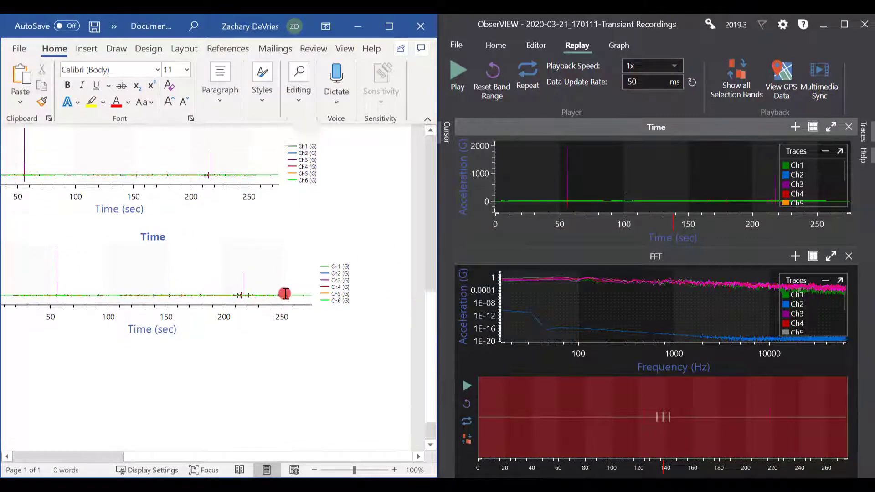
{"action": "scroll", "coordinate": [284, 294], "scroll_direction": "up", "scroll_amount": 5}
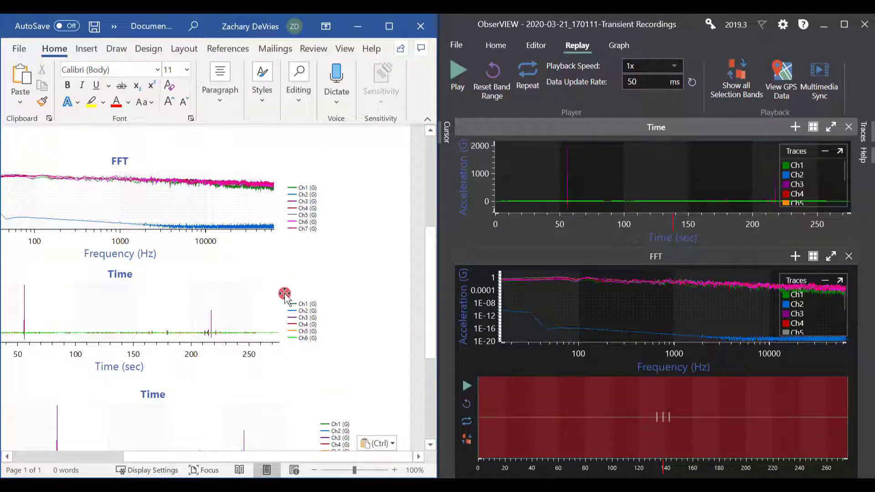
Close the Word document without saving and maximize the ObserVIEW window
{"action": "left_click", "coordinate": [421, 26]}
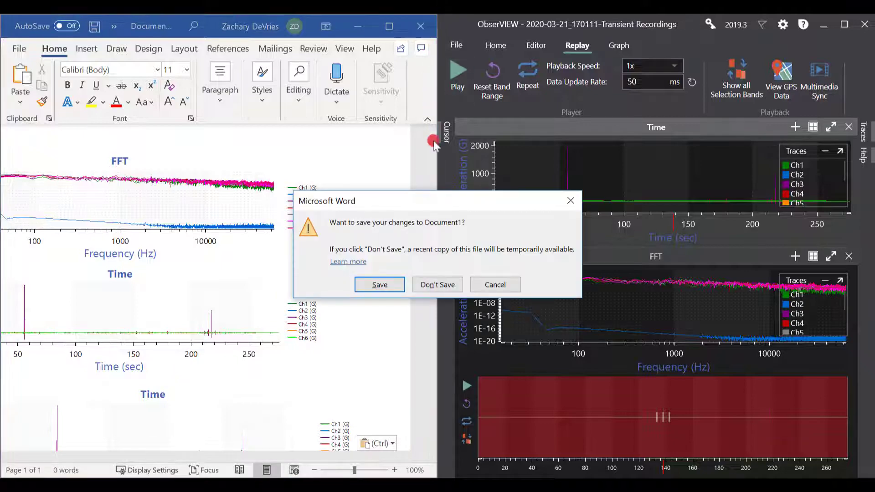
{"action": "left_click", "coordinate": [438, 285]}
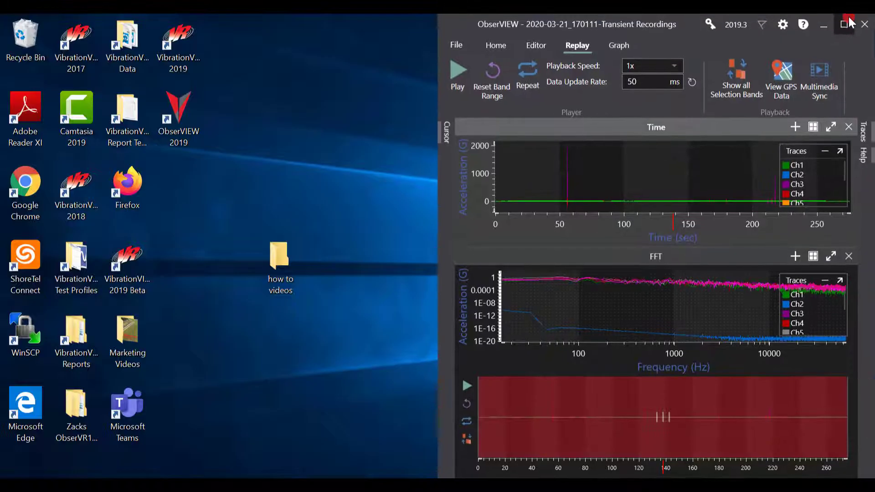
{"action": "left_click", "coordinate": [849, 22]}
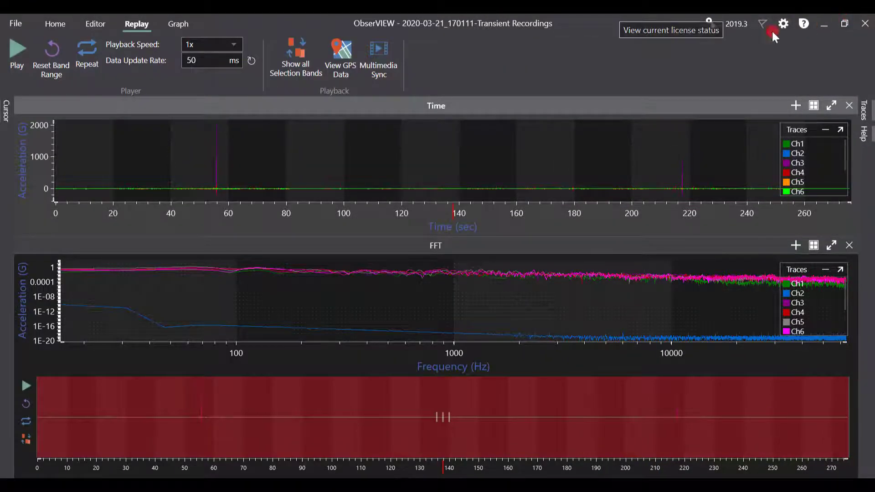
Bring up the waveform editing tools, try a selection from the beginning to about 165 s, and clear it
{"action": "mouse_move", "coordinate": [245, 130]}
{"action": "left_mouse_down"}
{"action": "mouse_move", "coordinate": [146, 154]}
{"action": "mouse_move", "coordinate": [228, 155]}
{"action": "mouse_move", "coordinate": [200, 143]}
{"action": "mouse_move", "coordinate": [276, 152]}
{"action": "mouse_move", "coordinate": [234, 124]}
{"action": "left_mouse_up"}
{"action": "left_click", "coordinate": [105, 28]}
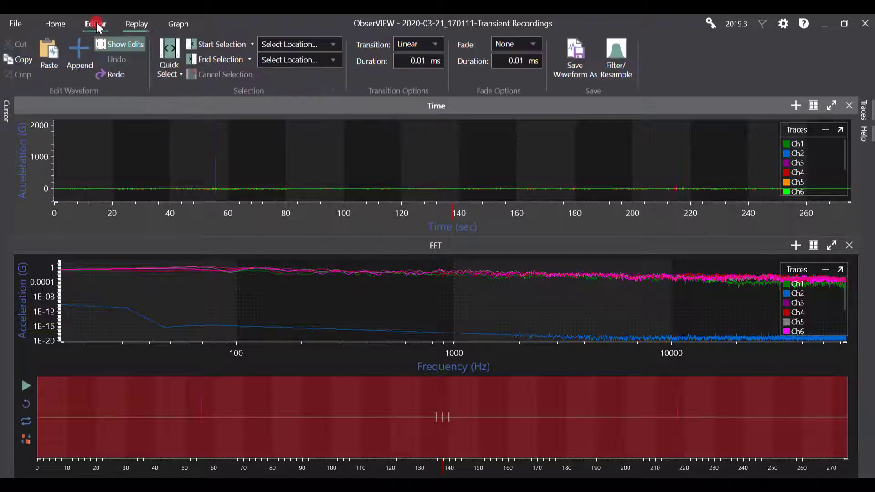
{"action": "left_click", "coordinate": [345, 168]}
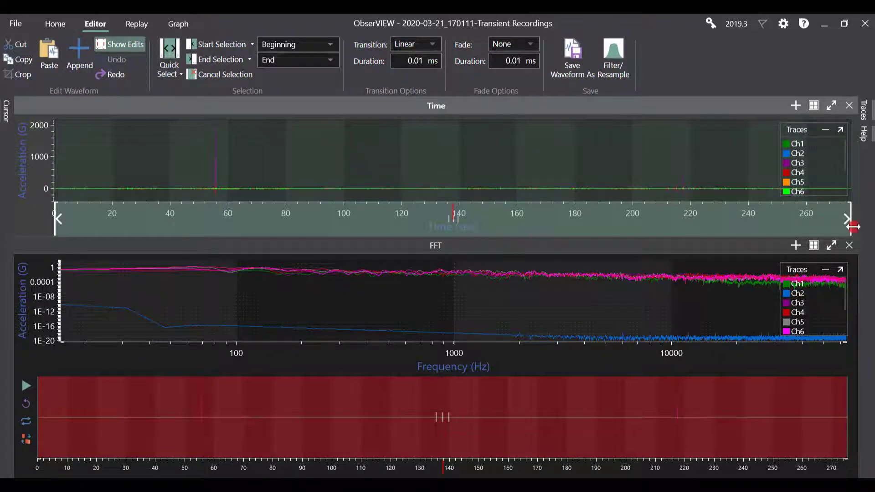
{"action": "left_click_drag", "start_coordinate": [847, 219], "coordinate": [531, 167]}
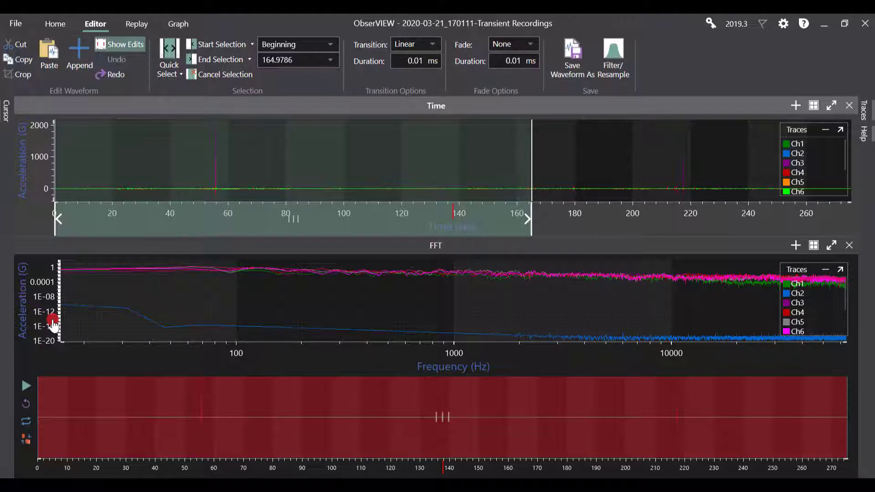
{"action": "left_click", "coordinate": [100, 154]}
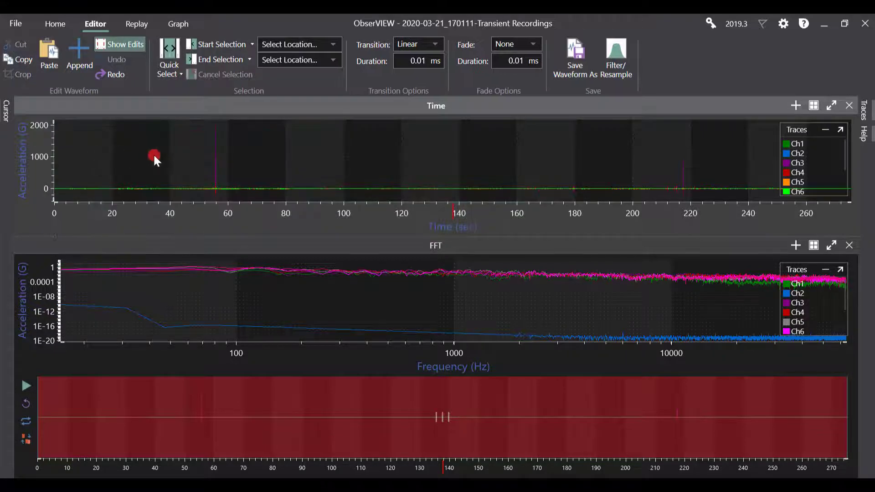
Zoom the Time graph to about 73.48–74.07 s and review the line patterns for Ch1 and trace colors for Ch2 in its graph settings
{"action": "mouse_move", "coordinate": [239, 153]}
{"action": "left_mouse_down"}
{"action": "mouse_move", "coordinate": [248, 163]}
{"action": "mouse_move", "coordinate": [261, 136]}
{"action": "mouse_move", "coordinate": [328, 186]}
{"action": "mouse_move", "coordinate": [322, 193]}
{"action": "left_mouse_up"}
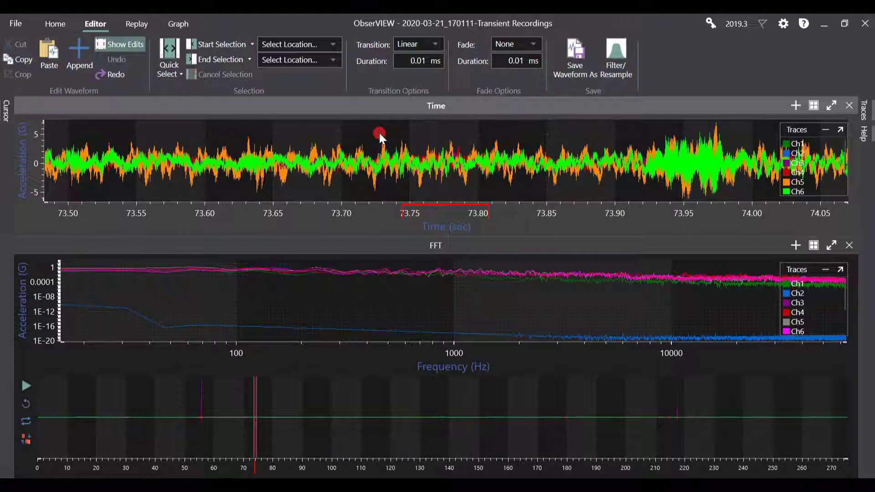
{"action": "double_click", "coordinate": [378, 132]}
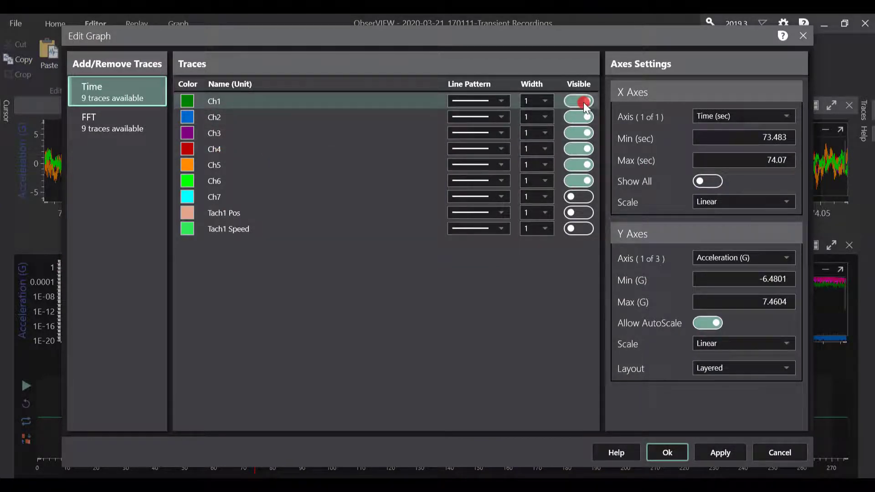
{"action": "left_click", "coordinate": [498, 101]}
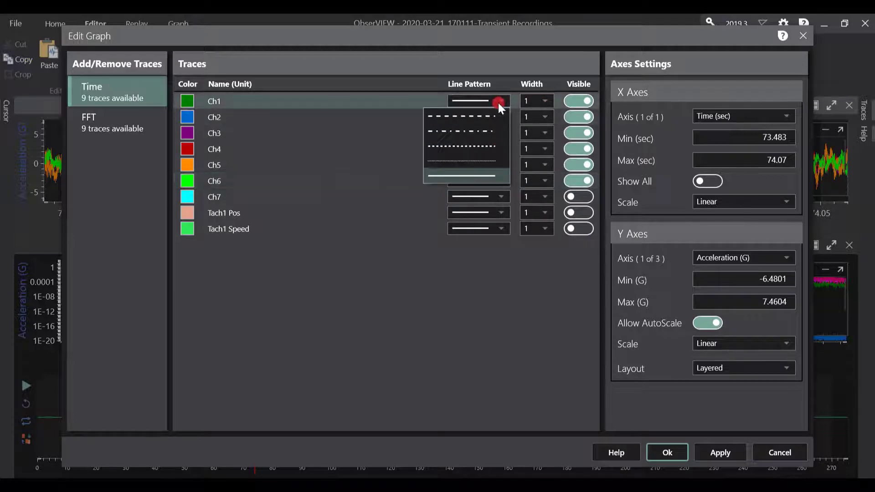
{"action": "left_click", "coordinate": [498, 102]}
{"action": "left_click", "coordinate": [185, 118]}
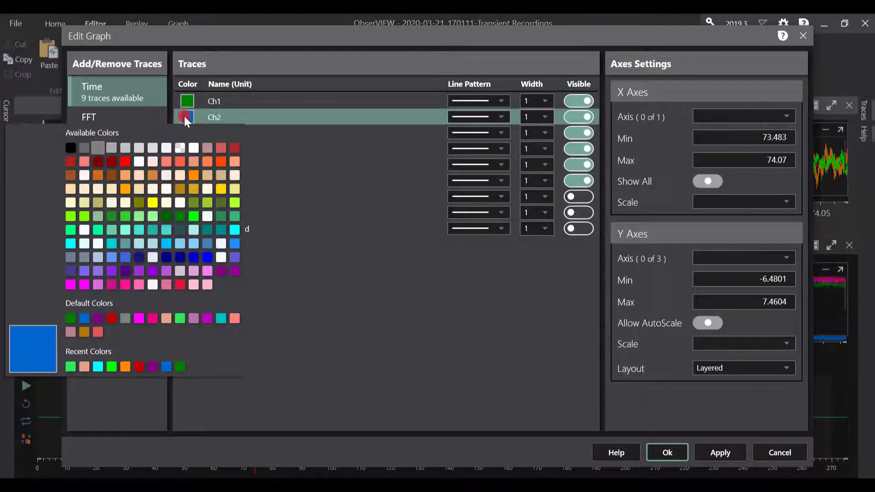
{"action": "left_click", "coordinate": [415, 319]}
{"action": "left_click", "coordinate": [474, 377]}
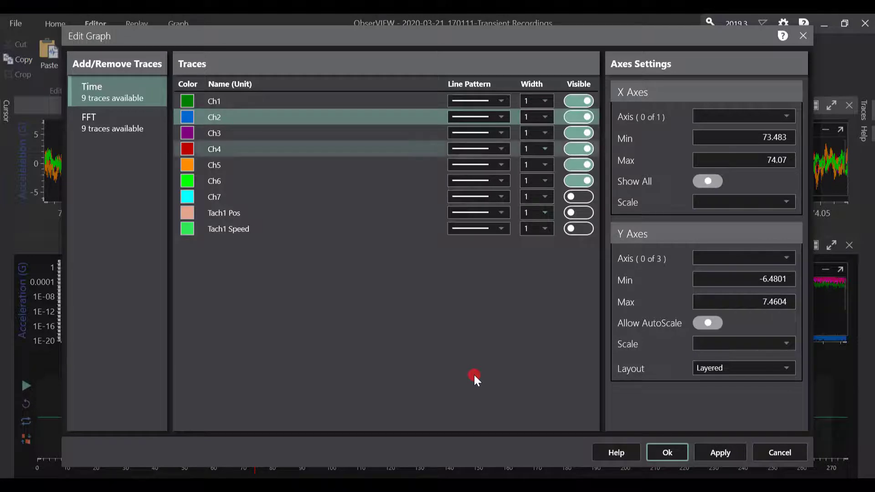
{"action": "left_click", "coordinate": [801, 37]}
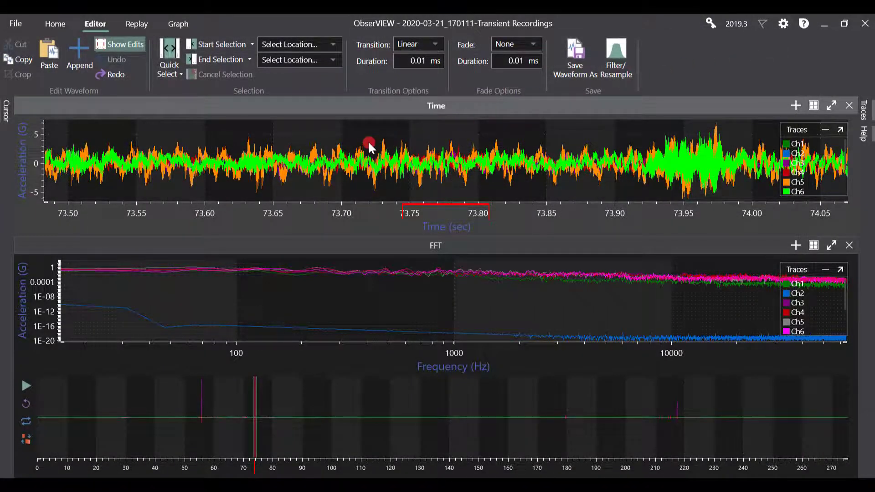
Open the time waveform data export settings and review the export options and available file formats
{"action": "left_click", "coordinate": [60, 27]}
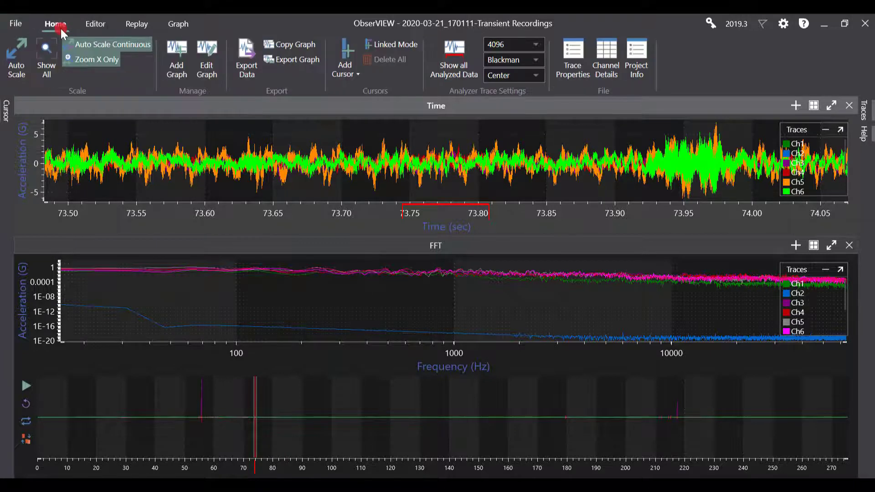
{"action": "left_click", "coordinate": [247, 58]}
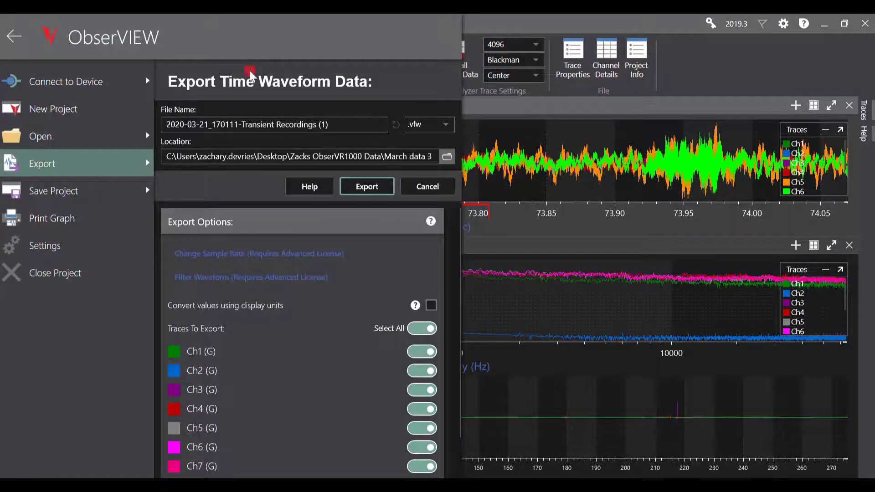
{"action": "left_click", "coordinate": [241, 124]}
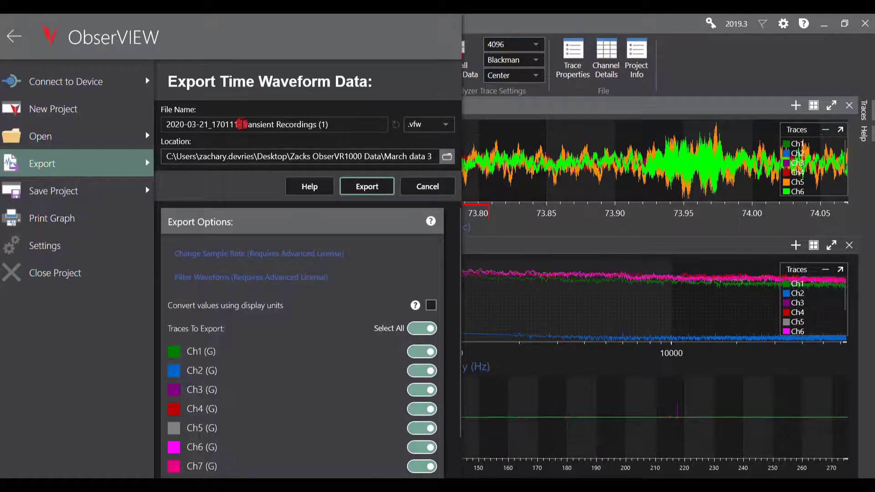
{"action": "scroll", "coordinate": [287, 289], "scroll_direction": "down", "scroll_amount": 1}
{"action": "scroll", "coordinate": [287, 287], "scroll_direction": "up", "scroll_amount": 1}
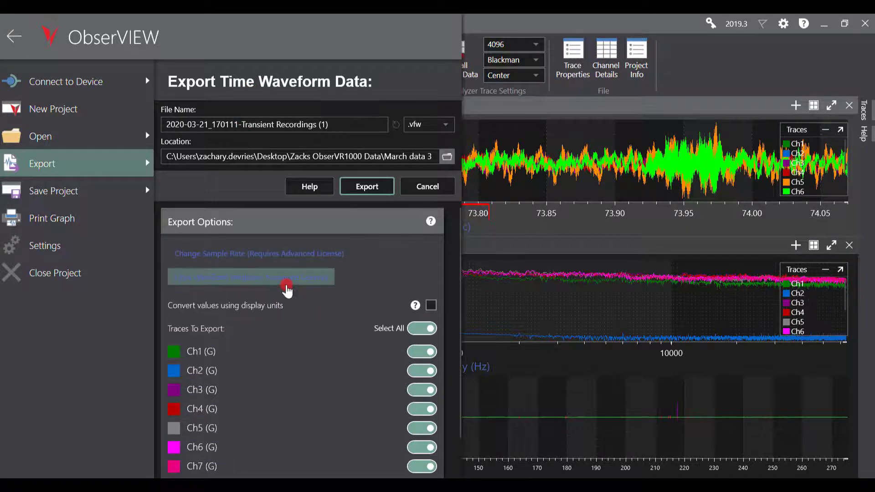
{"action": "left_click", "coordinate": [445, 130]}
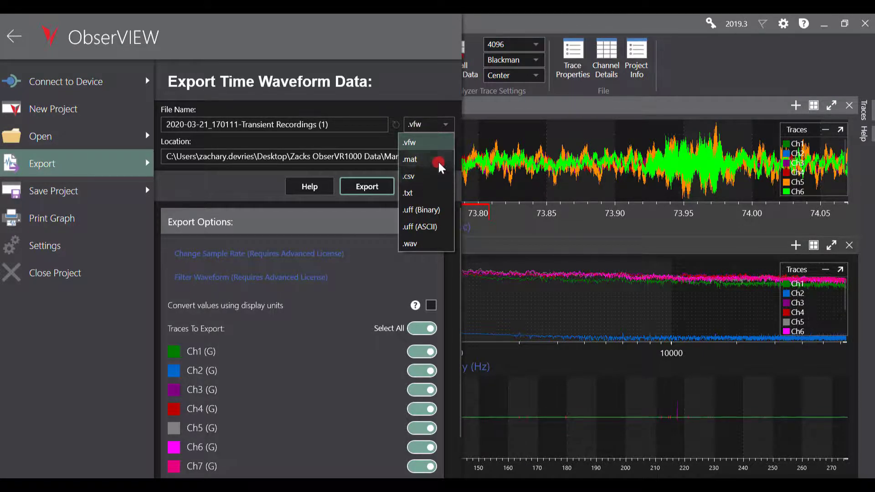
{"action": "left_click", "coordinate": [444, 124]}
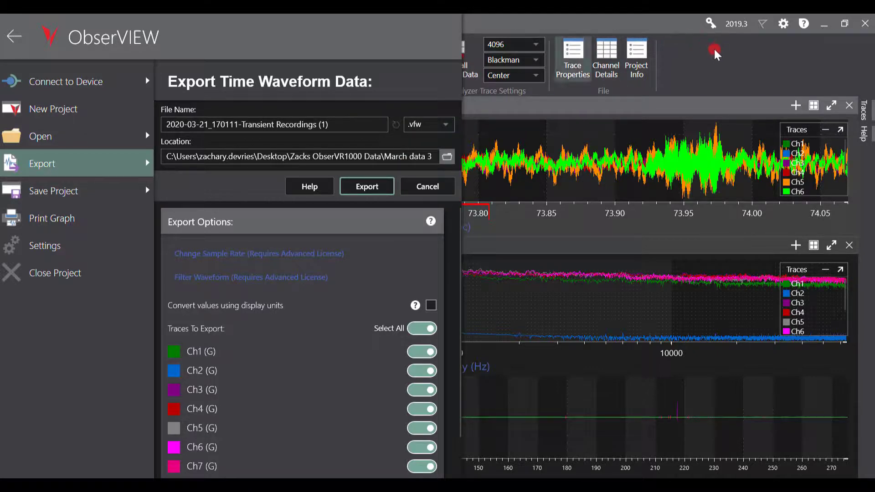